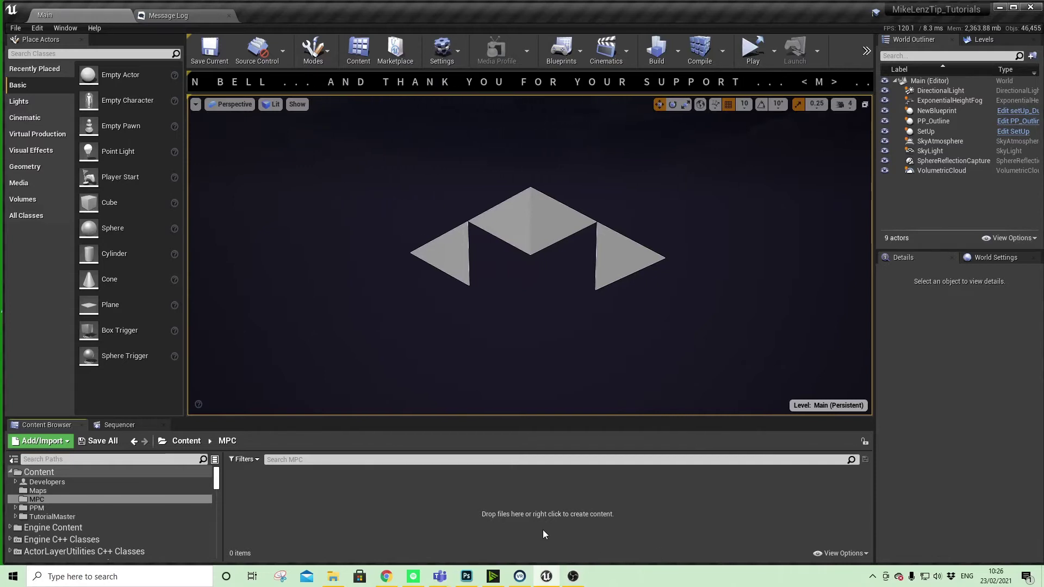
# Create a Material Parameter Collection named MPC_Demo in the MPC folder
pyautogui.click(44, 441)
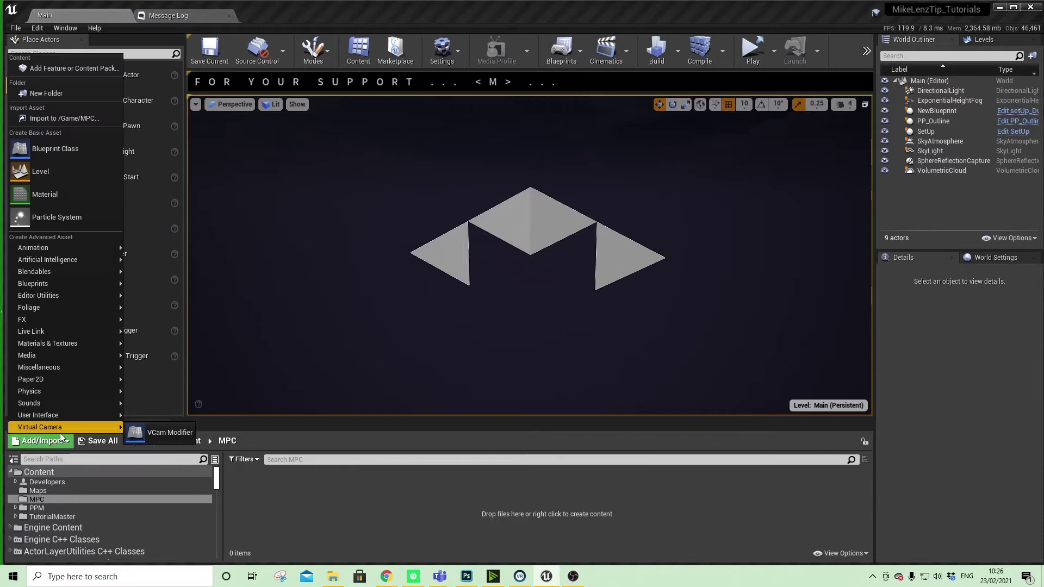
pyautogui.moveTo(63, 345)
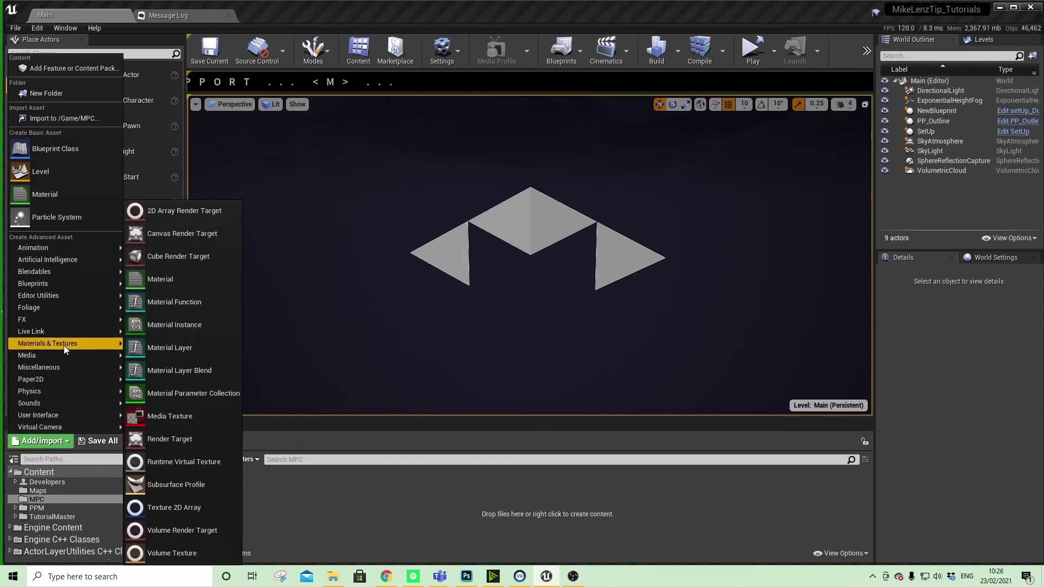
pyautogui.click(178, 394)
pyautogui.write('MPC_')
pyautogui.write('Demo')
pyautogui.press('Return')
pyautogui.click(276, 496)
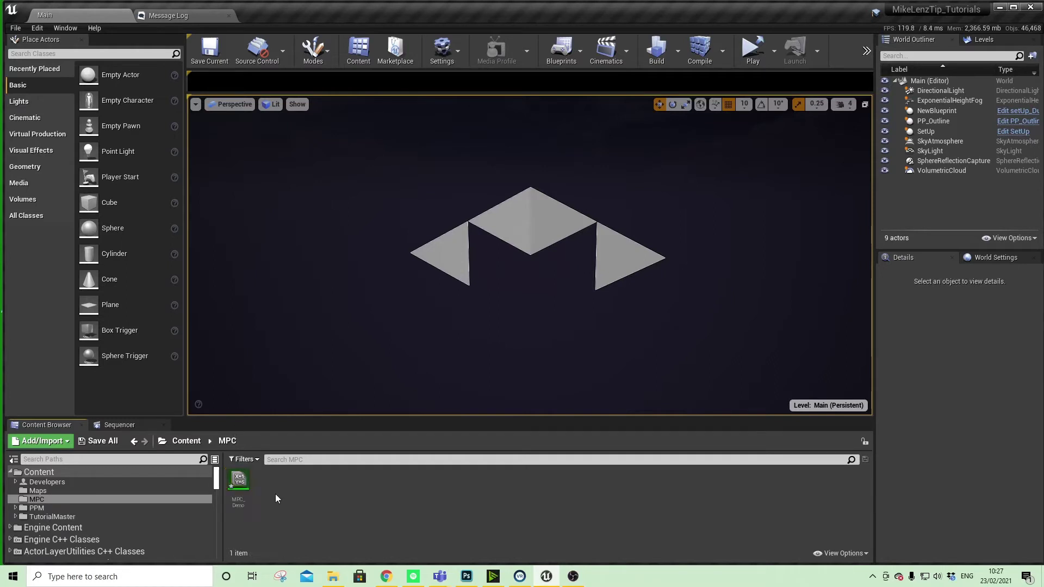
# Open MPC_Demo and add one scalar parameter and one vector parameter
pyautogui.doubleClick(244, 482)
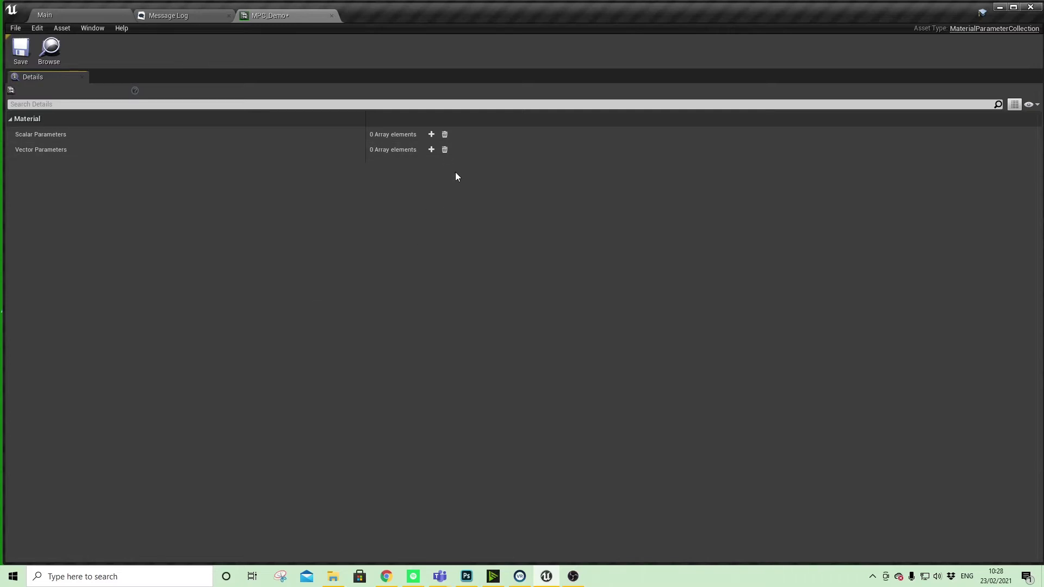
pyautogui.click(432, 134)
pyautogui.click(431, 163)
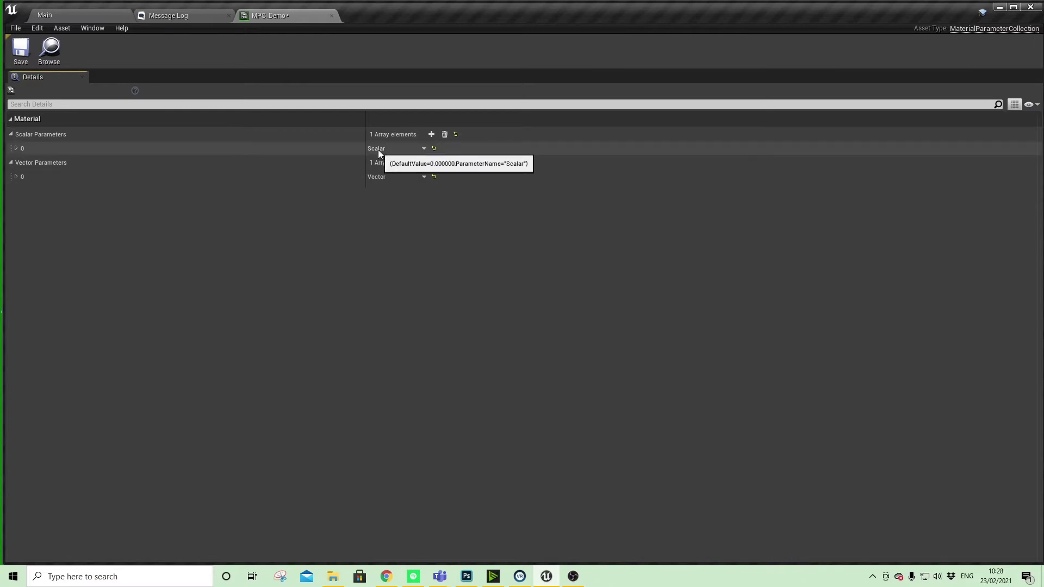
# Name the scalar parameter Emissive and set its default value to 1
pyautogui.click(15, 148)
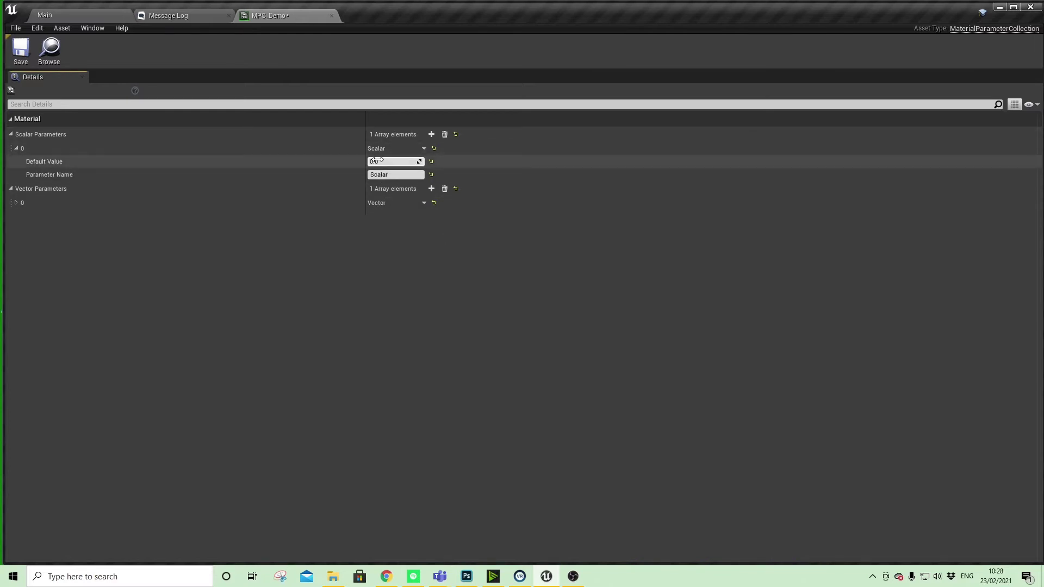
pyautogui.click(393, 175)
pyautogui.write('Emissivr')
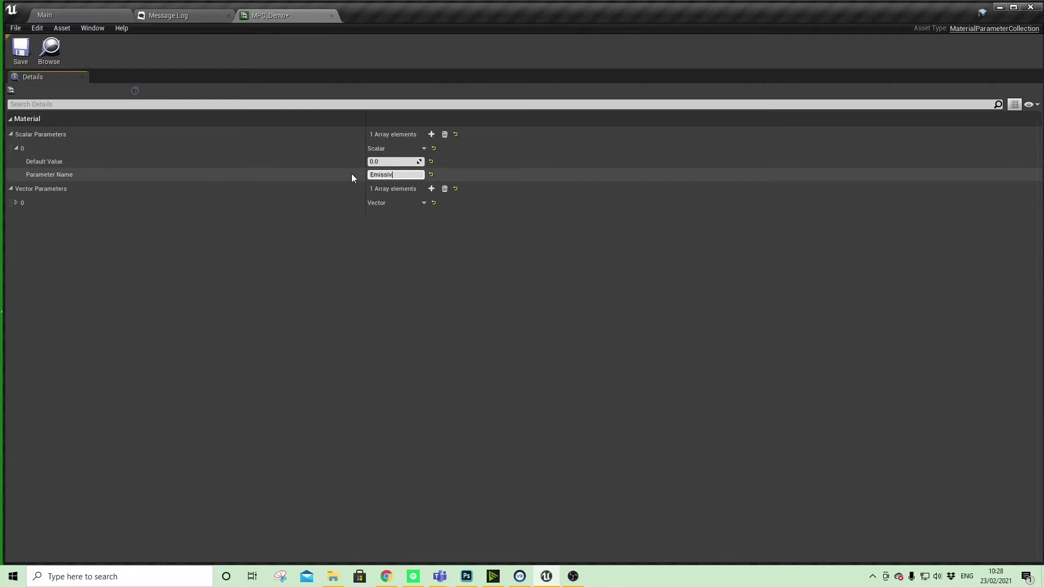
pyautogui.press('BackSpace')
pyautogui.write('e')
pyautogui.click(387, 162)
pyautogui.write('1')
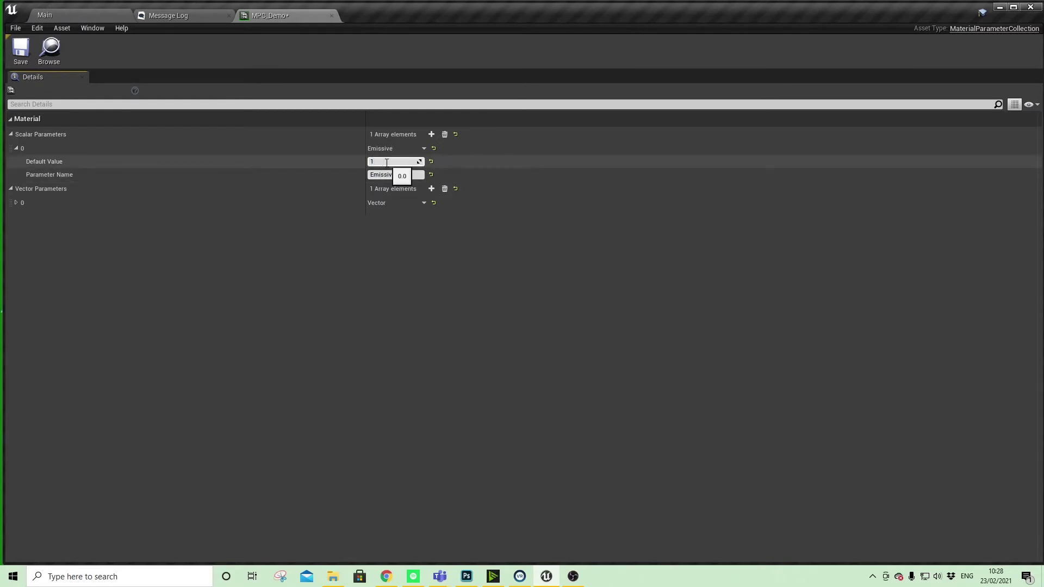
# Name the vector parameter MaterialColour and set its default to a purple of about R 0.27, G 0.15, B 0.65
pyautogui.click(16, 203)
pyautogui.click(395, 229)
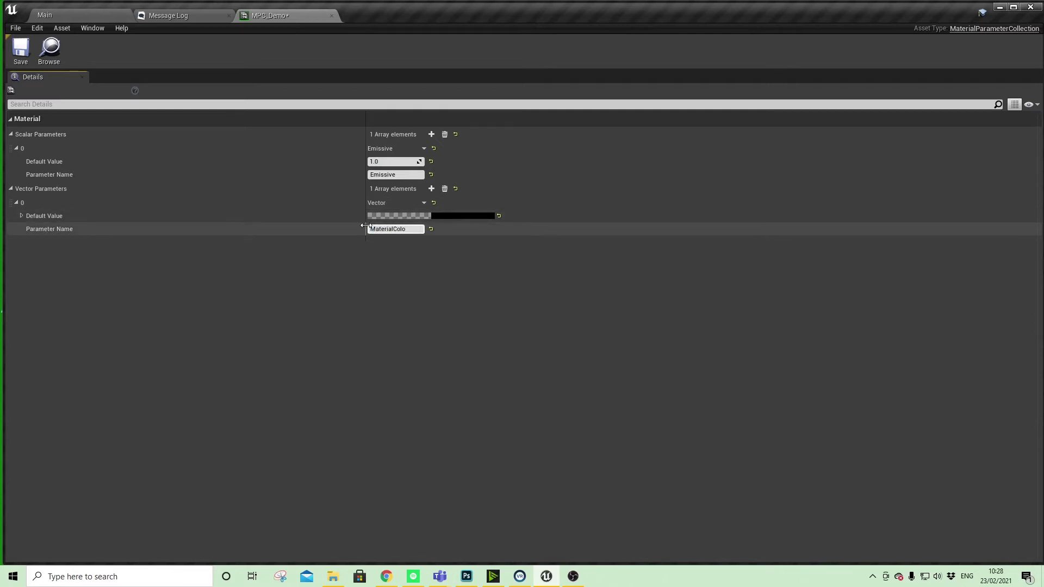
pyautogui.write('MaterialColour')
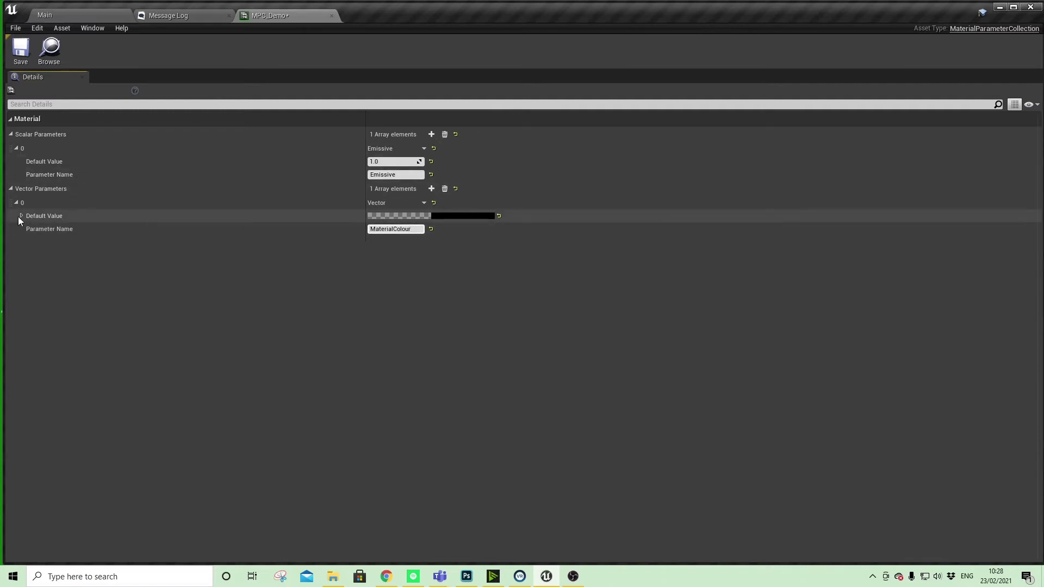
pyautogui.click(21, 216)
pyautogui.moveTo(382, 230); pyautogui.dragTo(397, 230)
pyautogui.moveTo(383, 243); pyautogui.dragTo(392, 243)
pyautogui.moveTo(385, 256); pyautogui.dragTo(422, 257)
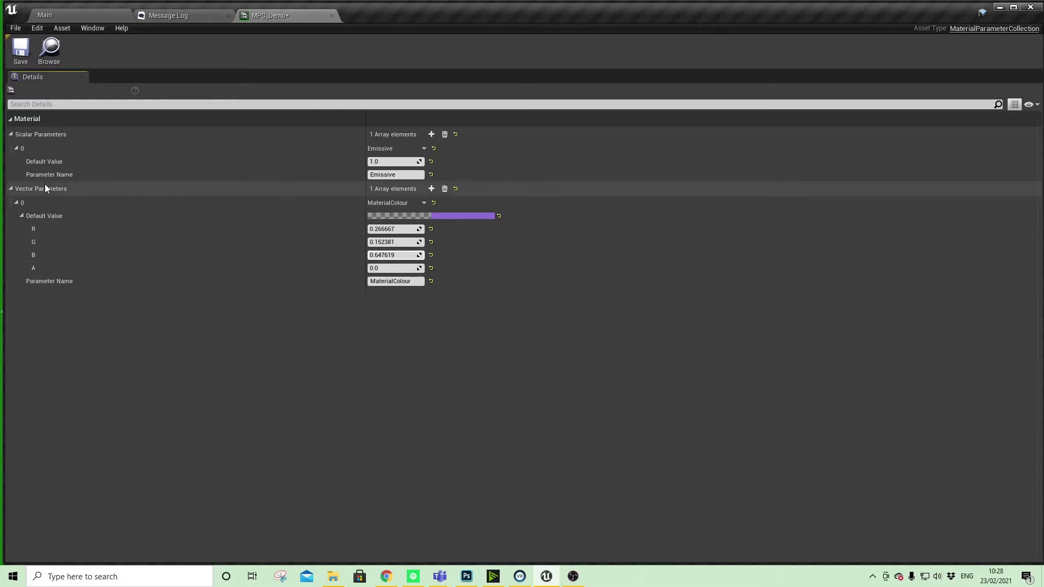
pyautogui.click(17, 148)
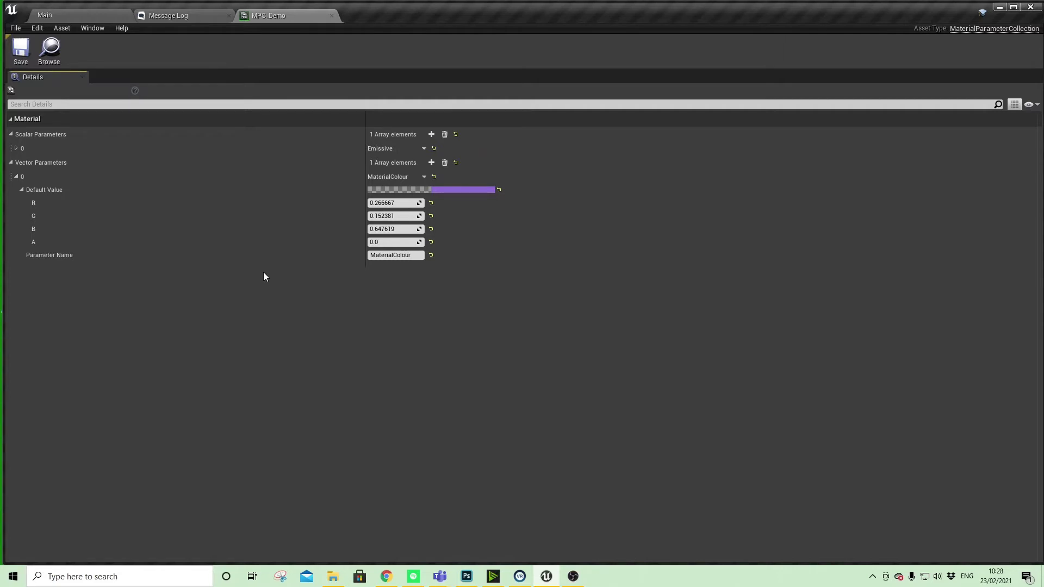
# Create a material named SImpleMaterial in the MPC folder of the Main level's content
pyautogui.click(84, 15)
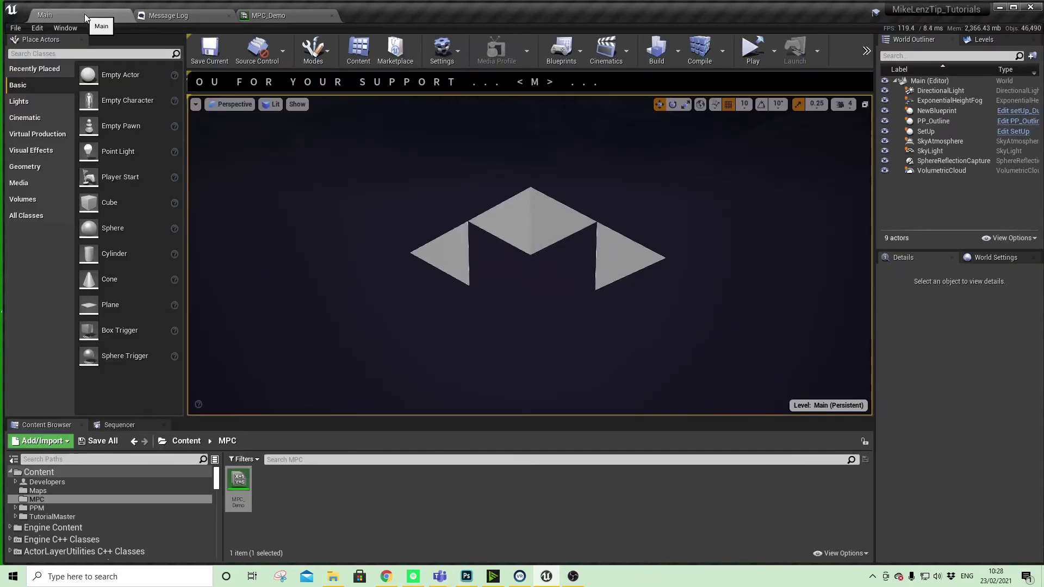
pyautogui.click(326, 484)
pyautogui.click(39, 441)
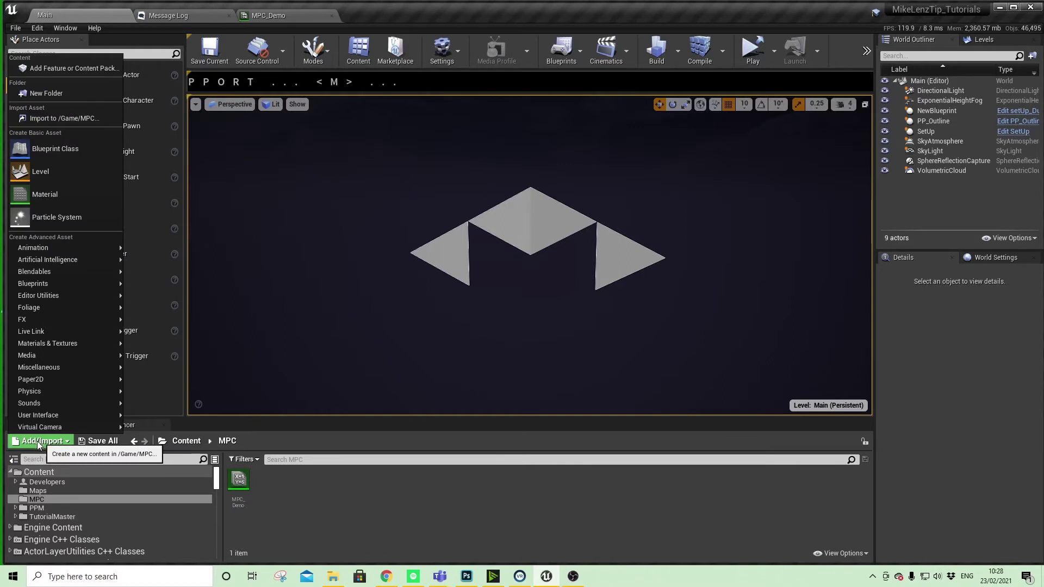
pyautogui.click(62, 196)
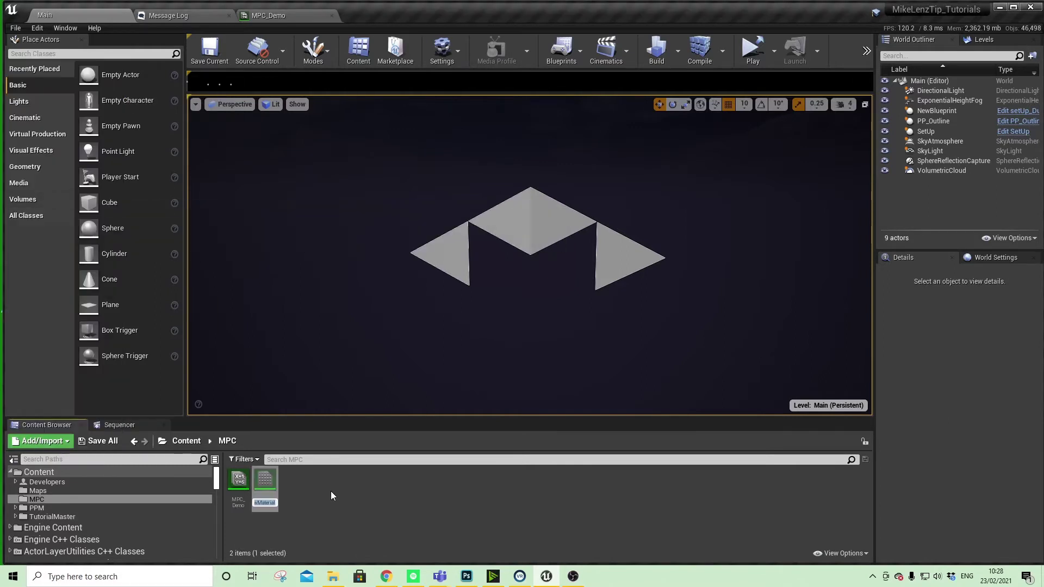
pyautogui.write('ExampleMa')
pyautogui.write('terial')
pyautogui.press('Return')
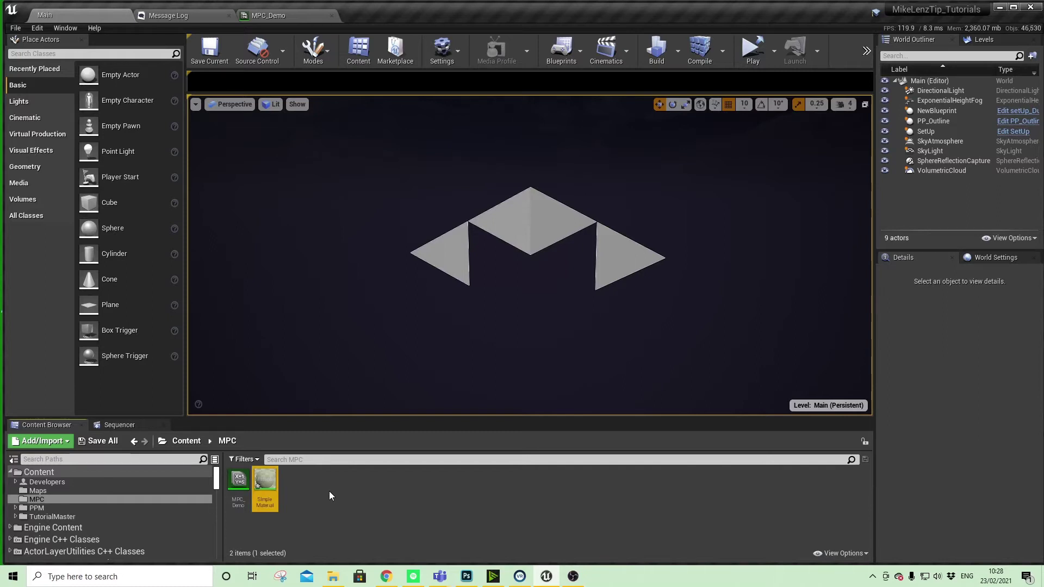
# Add an MPC_Demo collection parameter node to the SImpleMaterial graph and place a duplicate of it below
pyautogui.doubleClick(272, 484)
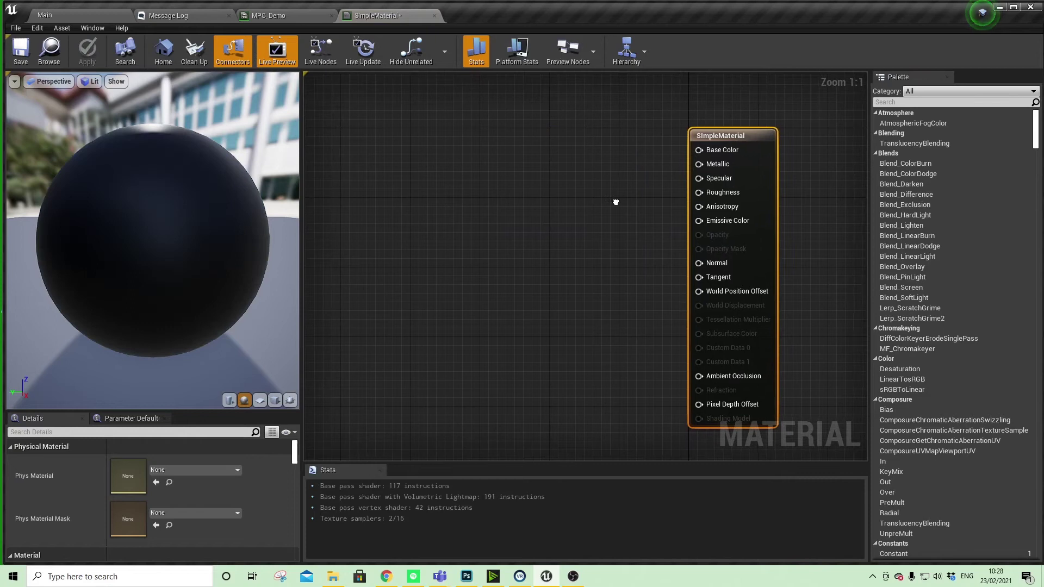
pyautogui.click(64, 14)
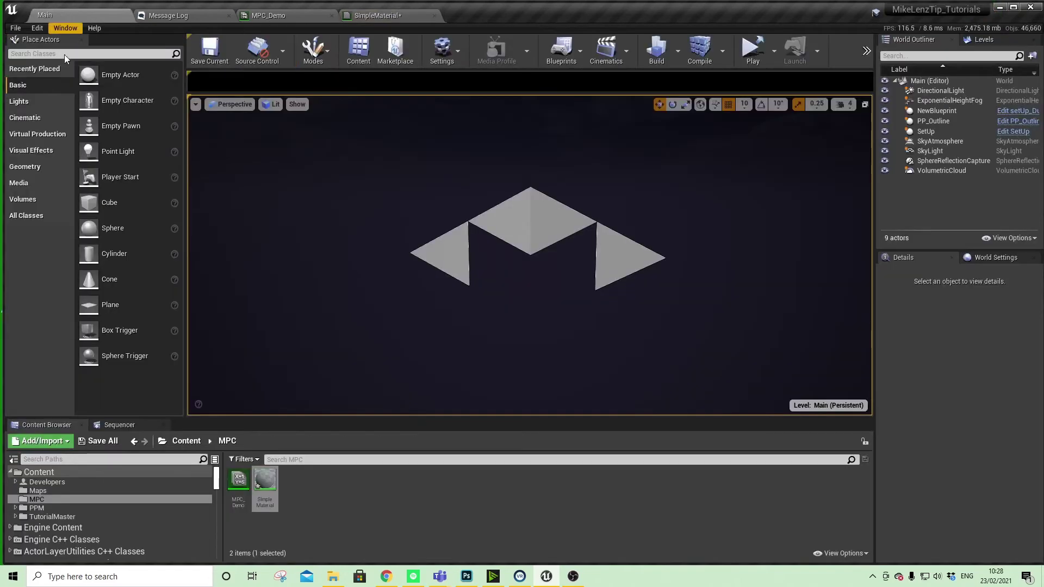
pyautogui.click(240, 478)
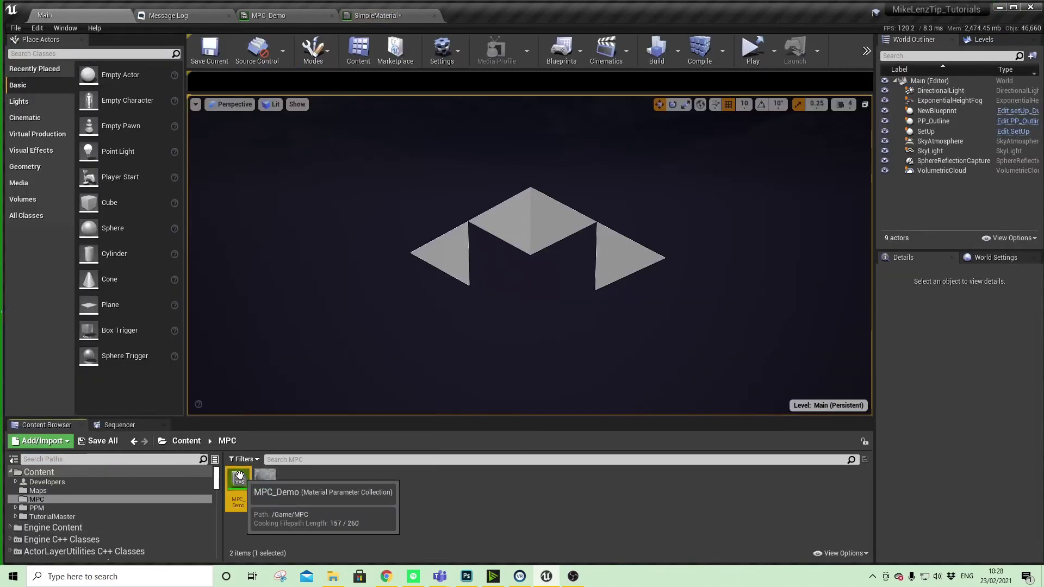
pyautogui.moveTo(245, 468); pyautogui.dragTo(450, 162)
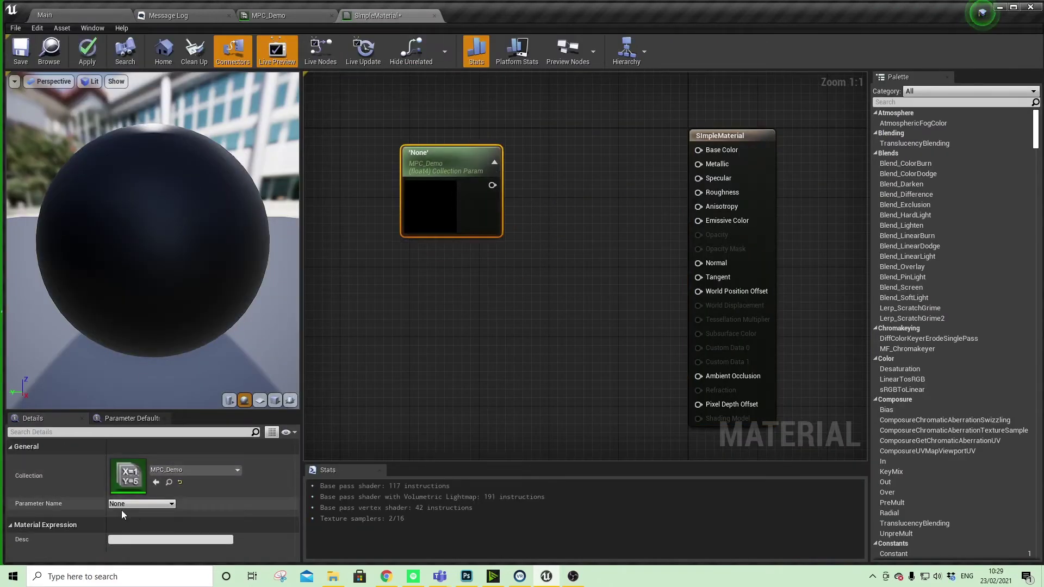
pyautogui.rightClick(464, 157)
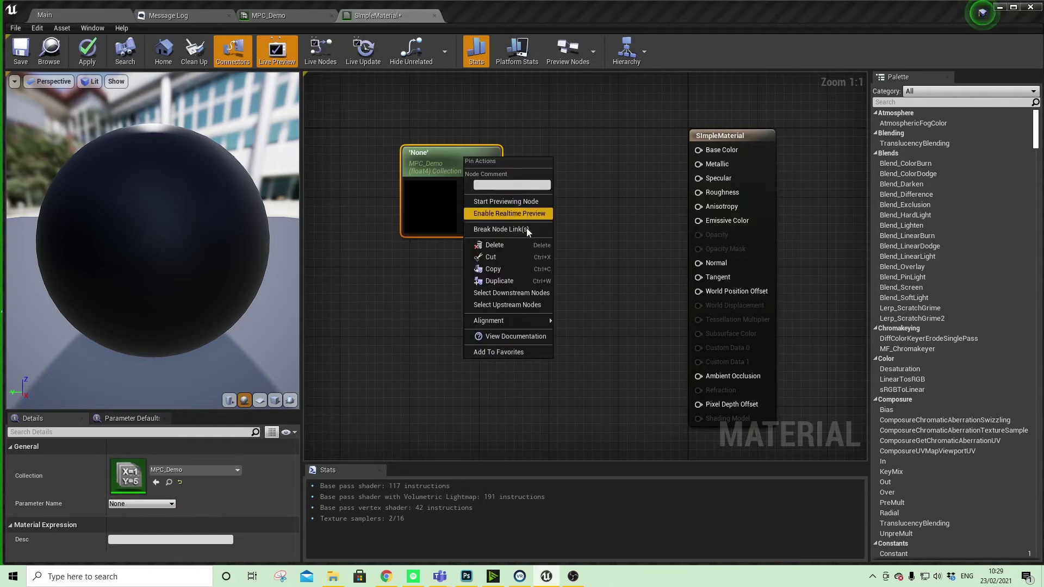
pyautogui.click(499, 281)
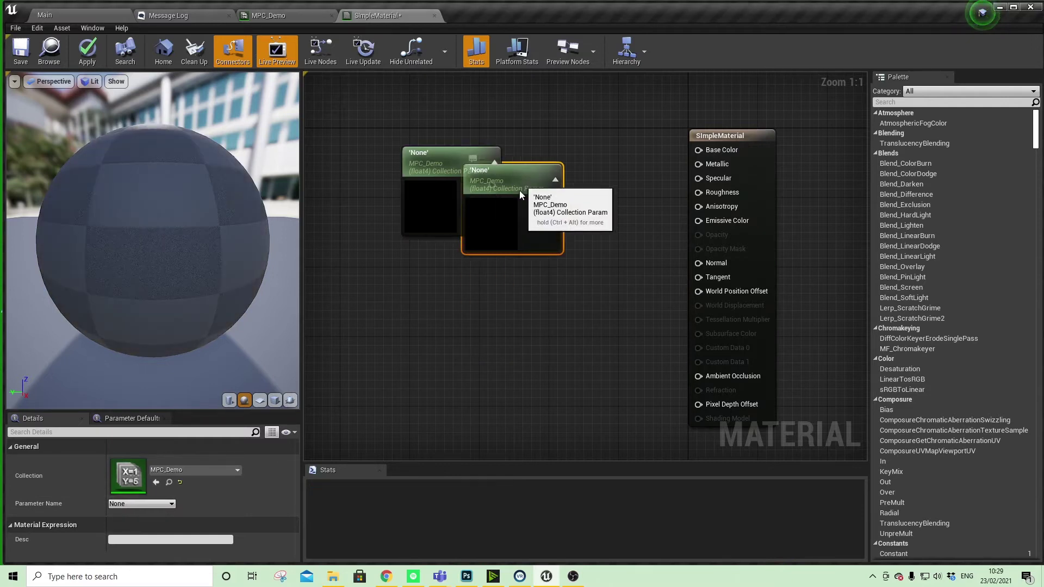
pyautogui.moveTo(490, 157); pyautogui.dragTo(439, 300)
# Assign the Emissive parameter to the upper collection node and connect its output to Emissive Color
pyautogui.click(445, 156)
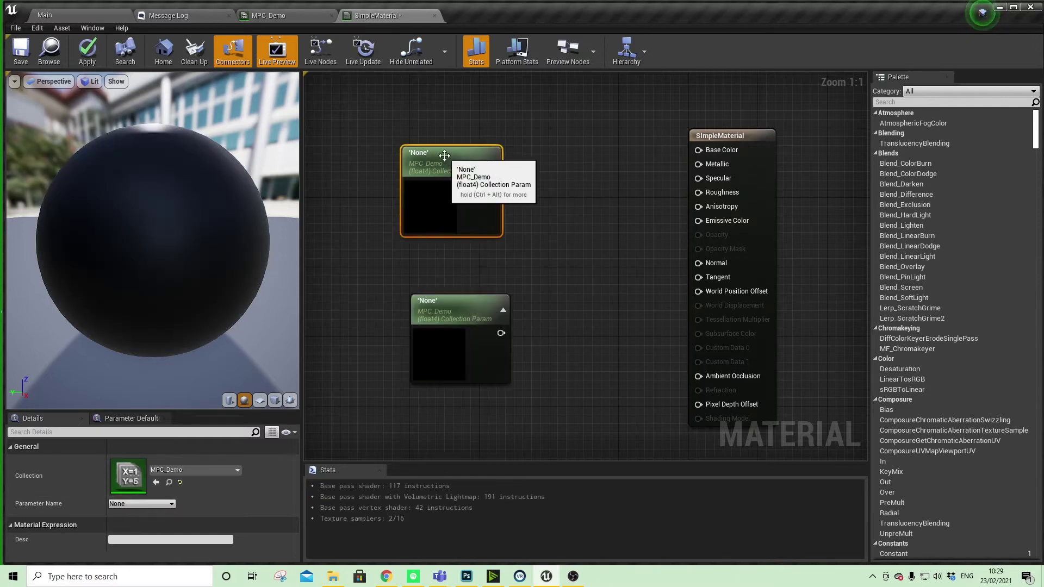
pyautogui.click(139, 504)
pyautogui.click(134, 513)
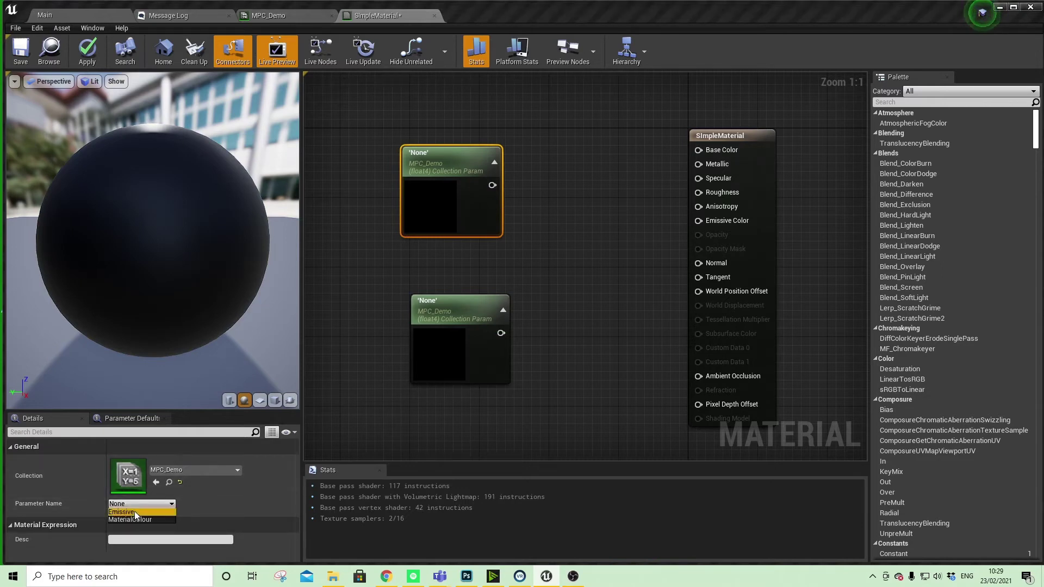
pyautogui.moveTo(493, 186); pyautogui.dragTo(709, 223)
# Swap the two collection nodes so the Emissive node sits below the unassigned one, aligned in a column
pyautogui.moveTo(451, 155); pyautogui.dragTo(540, 348)
pyautogui.moveTo(473, 371); pyautogui.dragTo(489, 230)
pyautogui.moveTo(534, 361); pyautogui.dragTo(473, 326)
pyautogui.moveTo(482, 172); pyautogui.dragTo(482, 155)
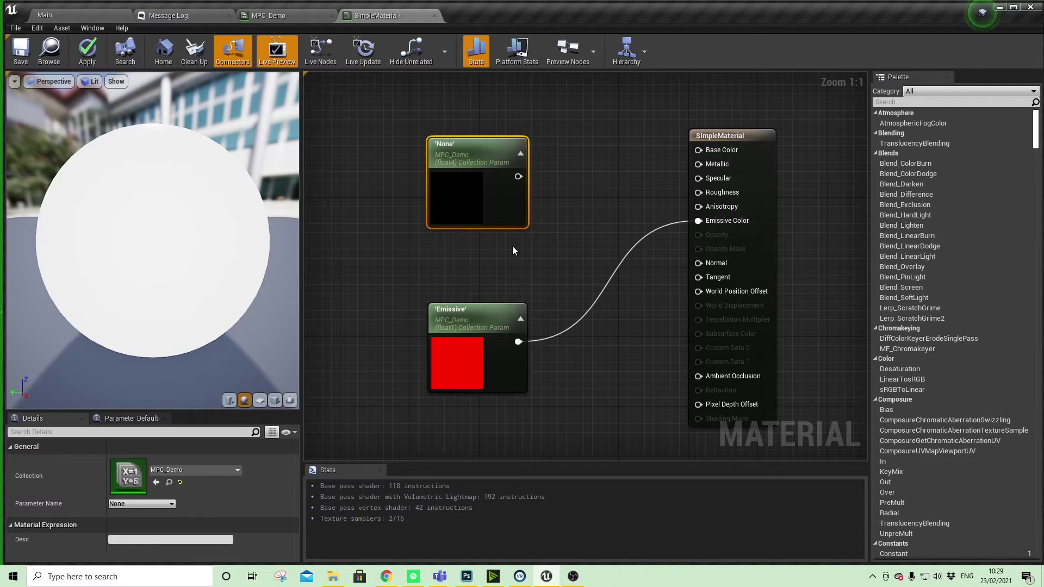
# Assign MaterialColour to the upper collection node, connect it to Base Color, and apply the material after tidying the nodes
pyautogui.click(137, 504)
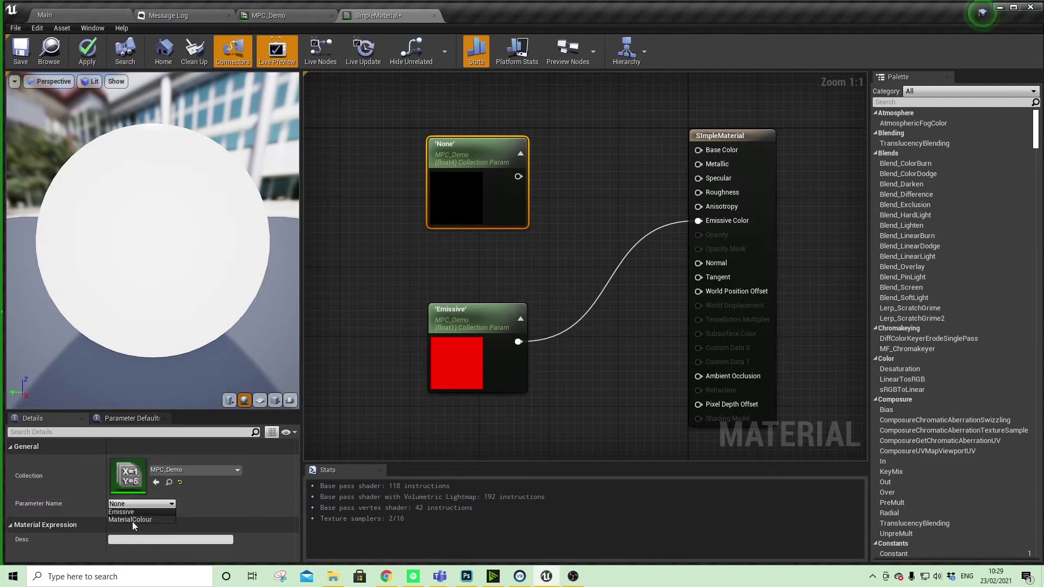
pyautogui.click(136, 519)
pyautogui.moveTo(518, 177); pyautogui.dragTo(698, 150)
pyautogui.moveTo(494, 150); pyautogui.dragTo(493, 126)
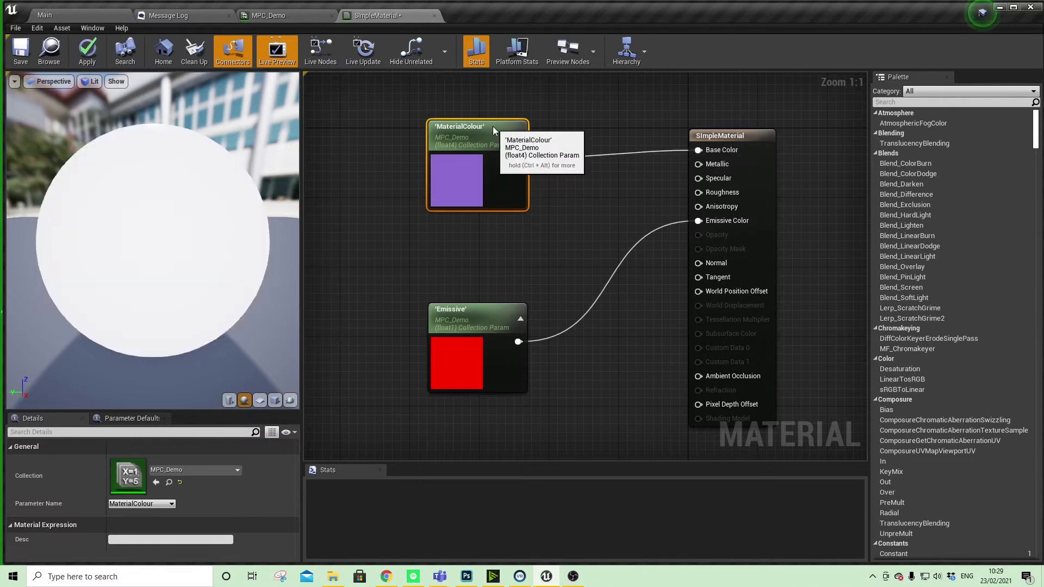
pyautogui.click(566, 198)
pyautogui.click(471, 319)
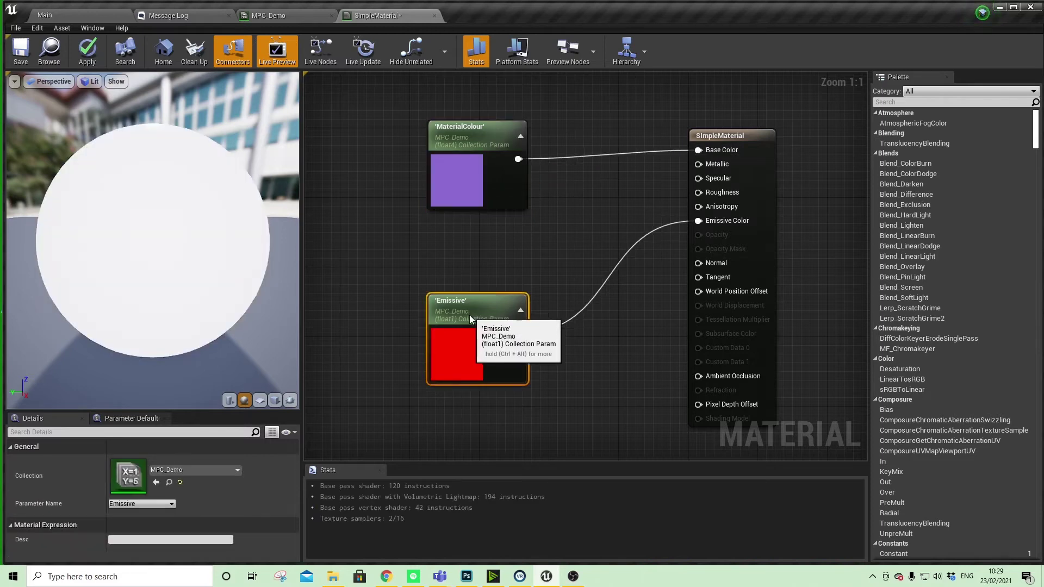
pyautogui.click(87, 49)
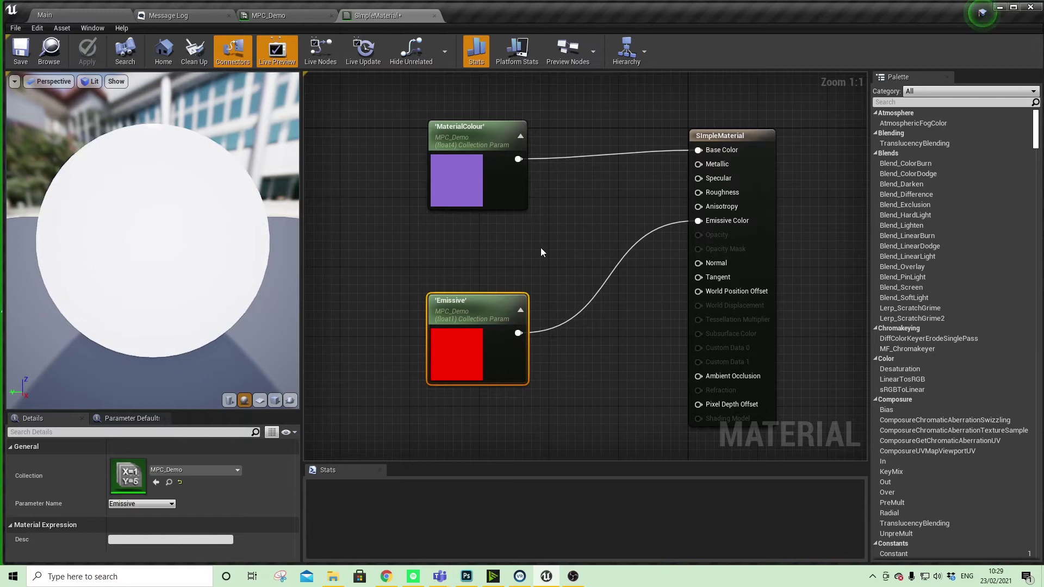
# Connect the MaterialColour node to Emissive Color in place of the Emissive node, and draw a wire out of the Emissive node's output
pyautogui.click(539, 246)
pyautogui.moveTo(519, 159); pyautogui.dragTo(699, 221)
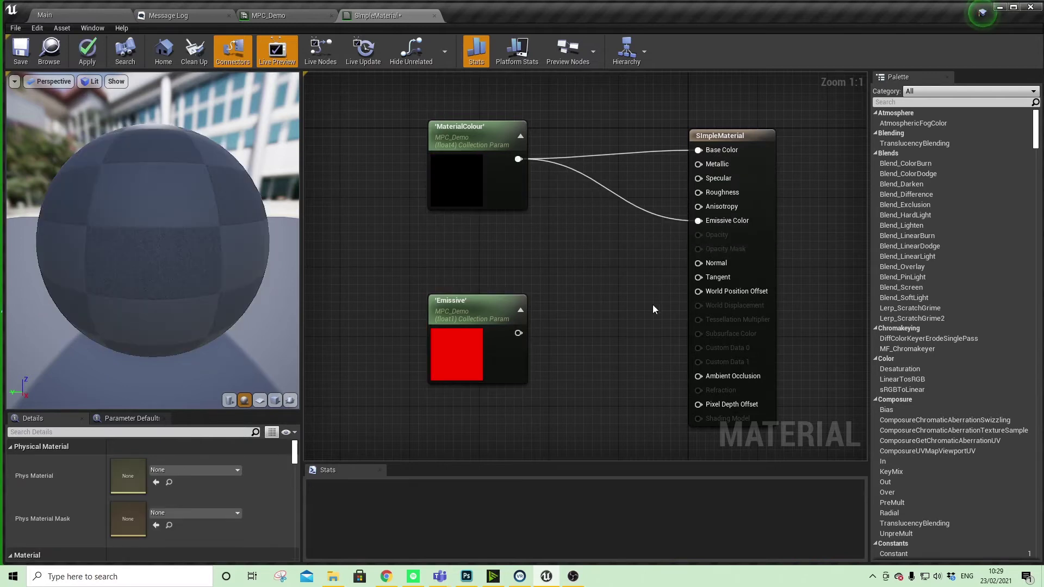
pyautogui.rightClick(563, 276)
pyautogui.click(563, 263)
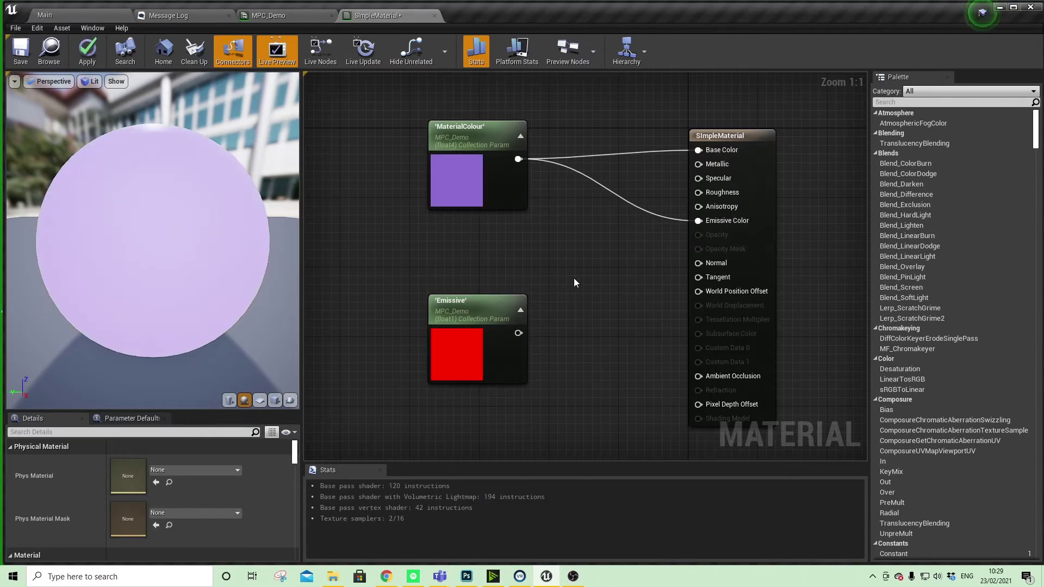
pyautogui.click(575, 283)
pyautogui.moveTo(518, 333); pyautogui.dragTo(581, 314)
pyautogui.moveTo(518, 159); pyautogui.dragTo(700, 224)
pyautogui.moveTo(700, 224); pyautogui.dragTo(699, 221)
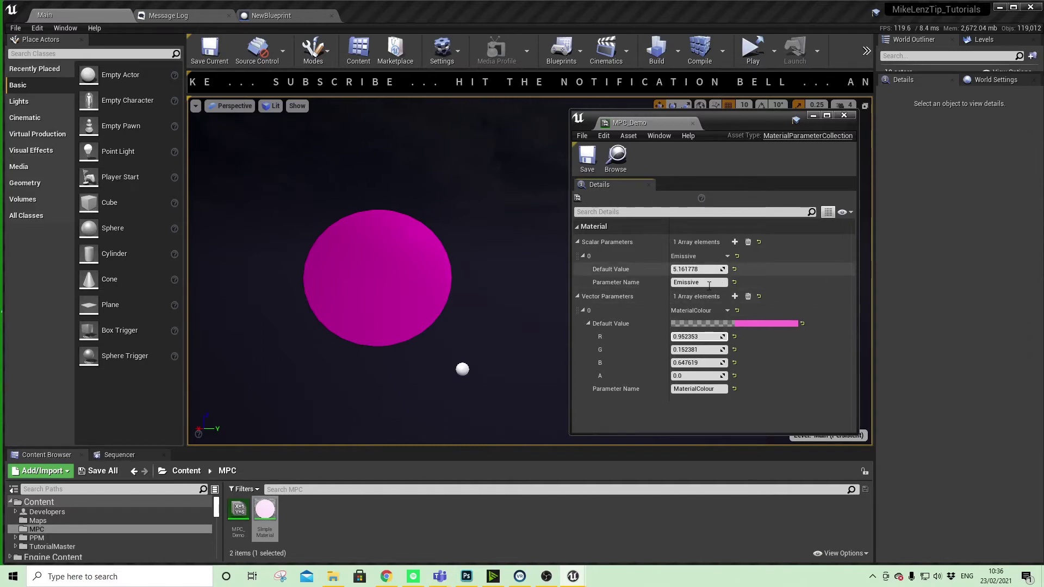
# Set the MPC_Demo defaults to about 9.94 for Emissive and about R -0.34, G 1.53 for MaterialColour
pyautogui.moveTo(691, 269)
pyautogui.mouseDown()
pyautogui.moveTo(731, 269)
pyautogui.moveTo(707, 269)
pyautogui.mouseUp()
pyautogui.moveTo(691, 350)
pyautogui.mouseDown()
pyautogui.moveTo(726, 337)
pyautogui.moveTo(694, 336)
pyautogui.mouseUp()
pyautogui.moveTo(697, 270)
pyautogui.mouseDown()
pyautogui.moveTo(677, 270)
pyautogui.moveTo(693, 259)
pyautogui.mouseUp()
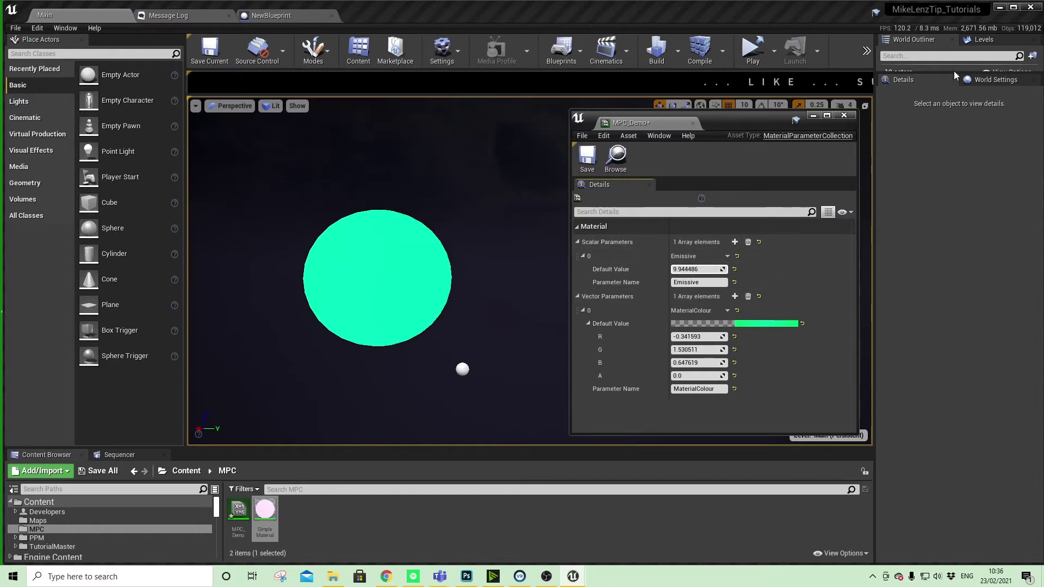
# Enlarge the World Outliner, convert the level's sphere into a blueprint and open its Event Graph
pyautogui.moveTo(942, 71); pyautogui.dragTo(941, 236)
pyautogui.click(392, 280)
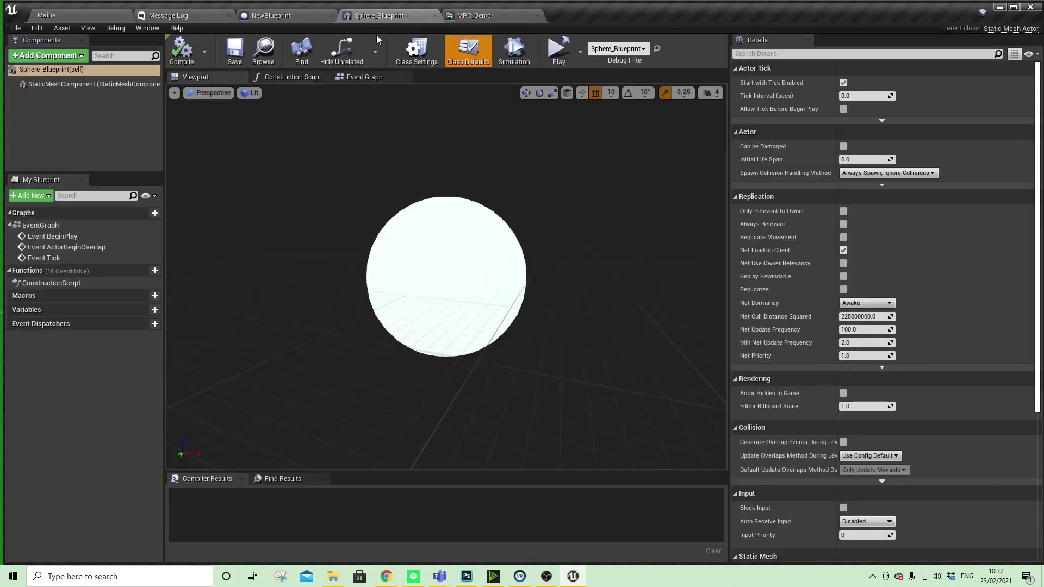
pyautogui.click(357, 77)
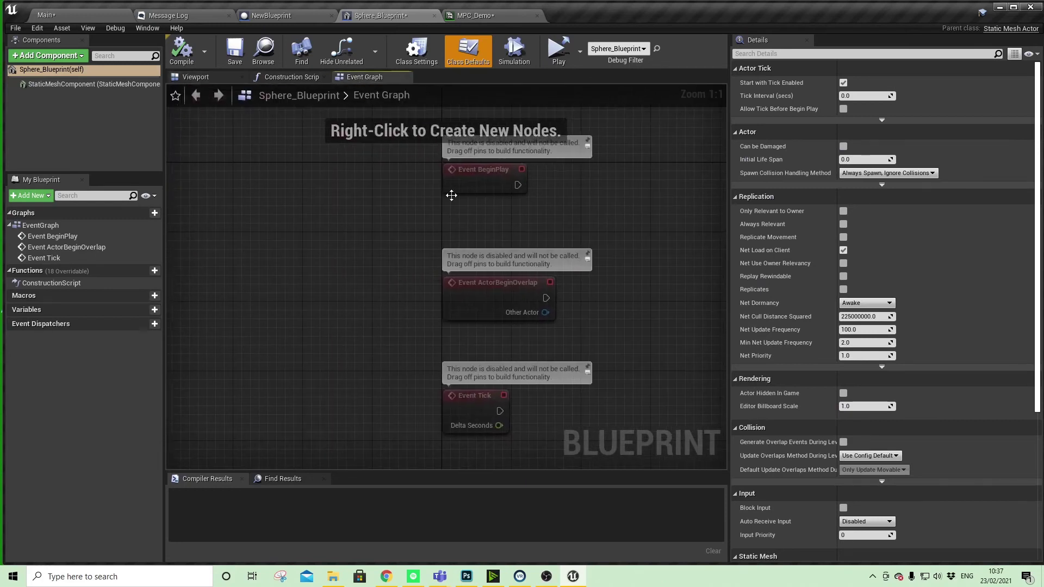
# Add a Timeline node to the Event Graph and place it beside Event BeginPlay
pyautogui.rightClick(452, 236)
pyautogui.write('timel')
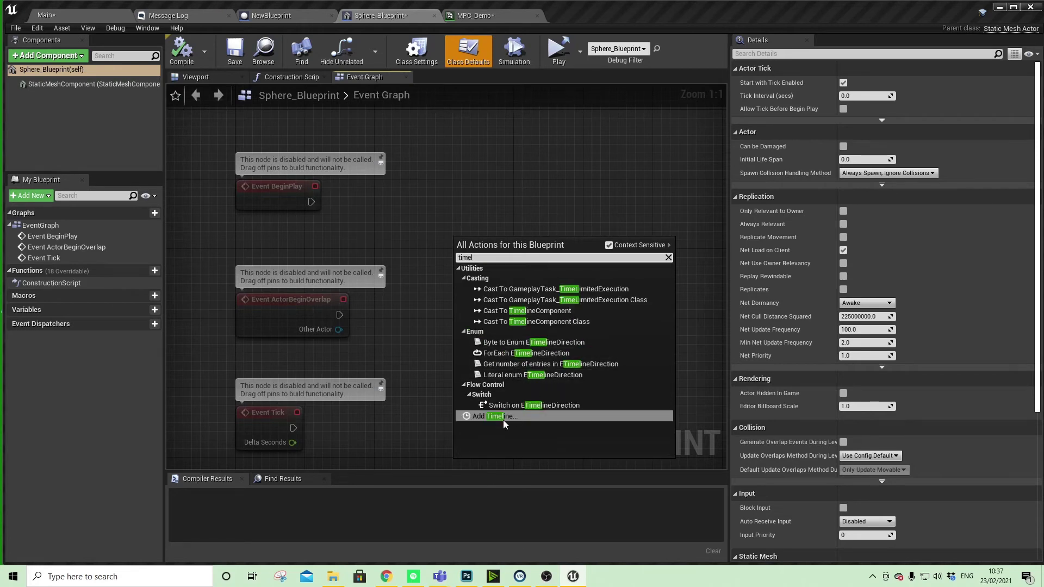
pyautogui.click(500, 417)
pyautogui.click(599, 175)
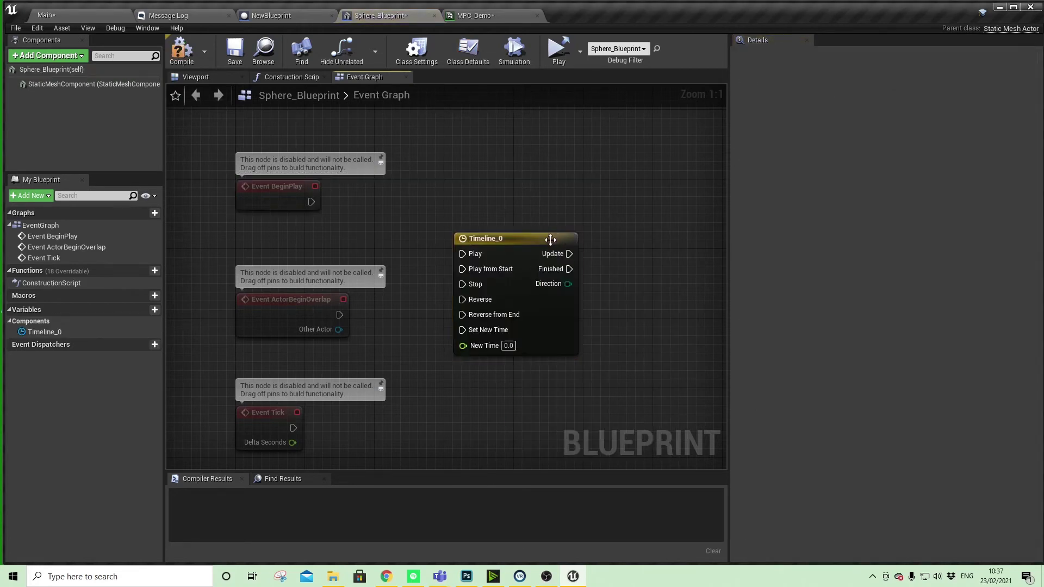
pyautogui.moveTo(552, 241); pyautogui.dragTo(552, 188)
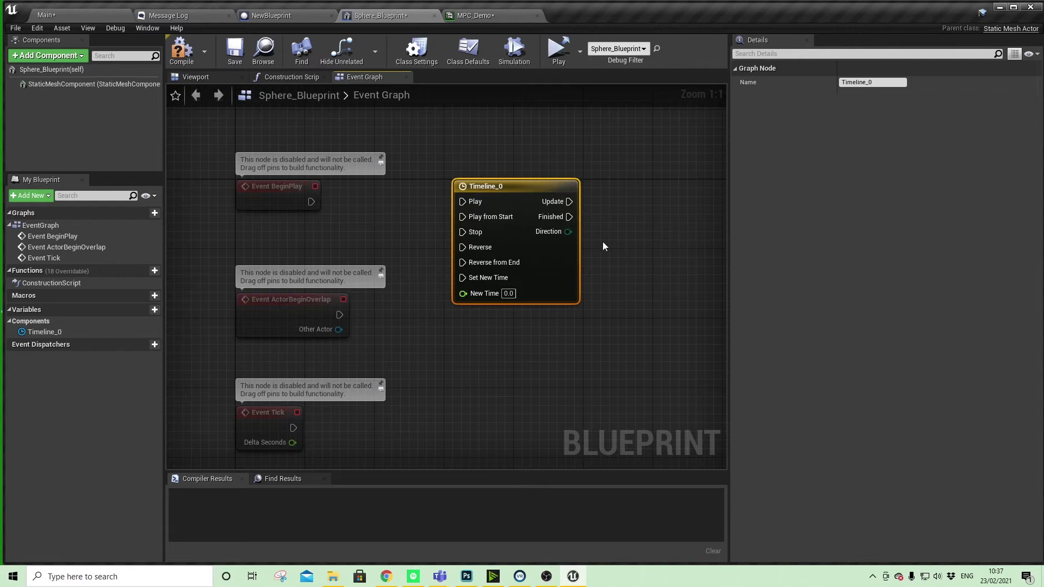
# Connect Event BeginPlay to the timeline's Play input and open the timeline for editing
pyautogui.moveTo(624, 199); pyautogui.dragTo(482, 214, button='right')
pyautogui.moveTo(407, 199); pyautogui.dragTo(433, 200)
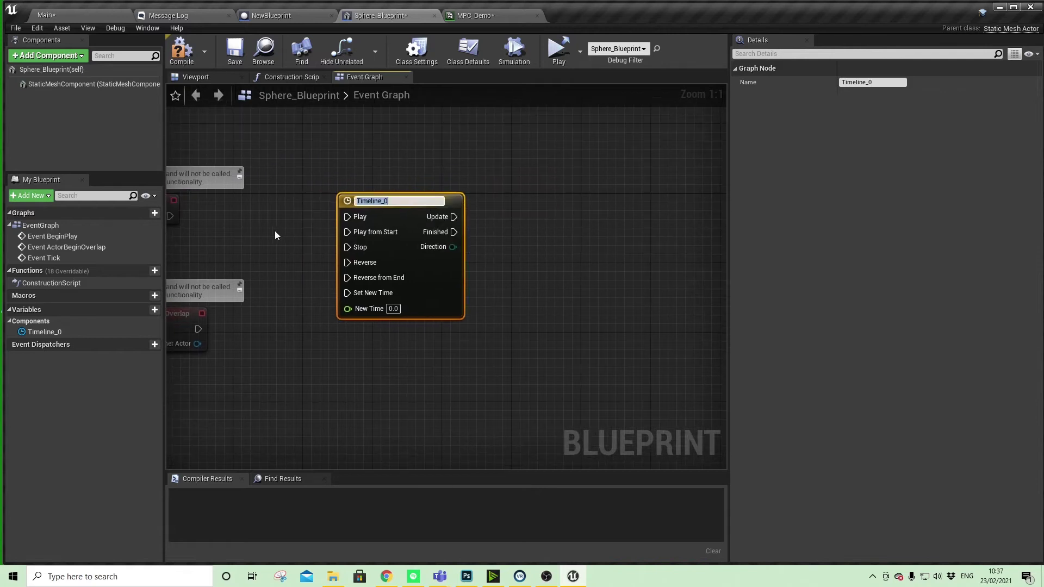
pyautogui.moveTo(201, 223); pyautogui.dragTo(321, 236, button='right')
pyautogui.moveTo(289, 231); pyautogui.dragTo(467, 230)
pyautogui.moveTo(467, 230); pyautogui.dragTo(482, 271, button='right')
pyautogui.doubleClick(433, 199)
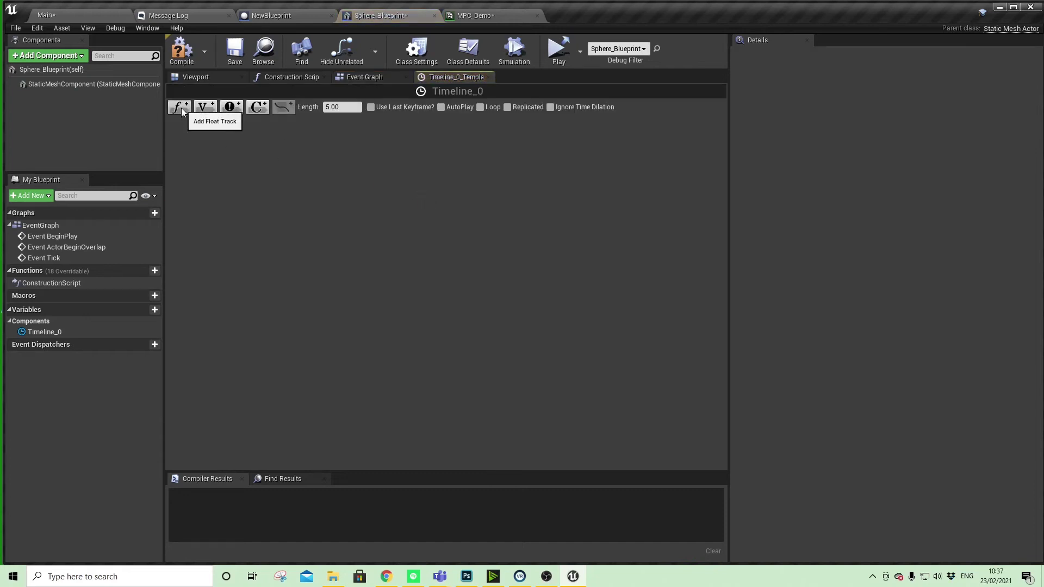
# Add a float track and an event track to the timeline
pyautogui.click(215, 108)
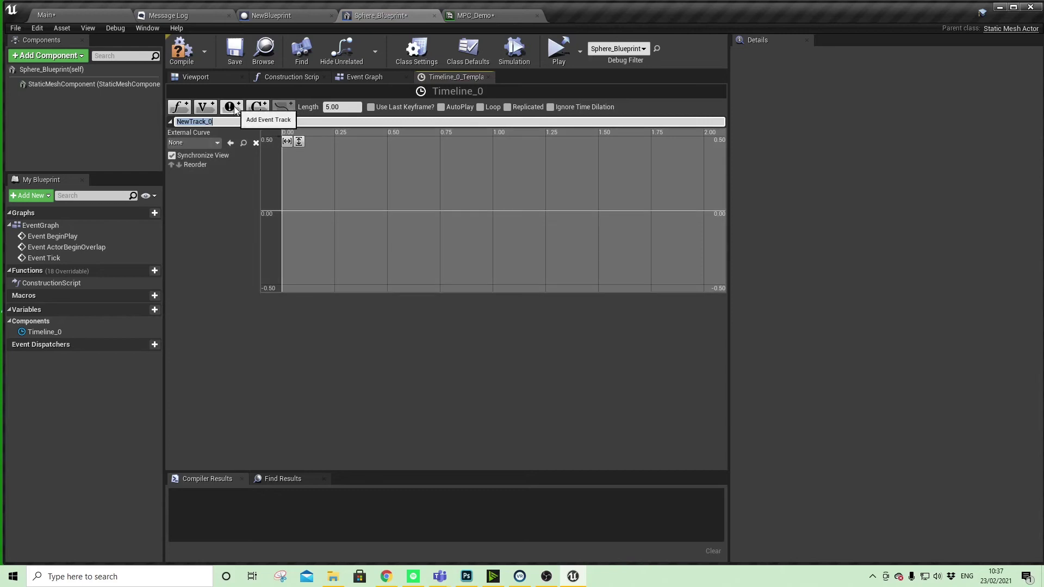
pyautogui.press('Return')
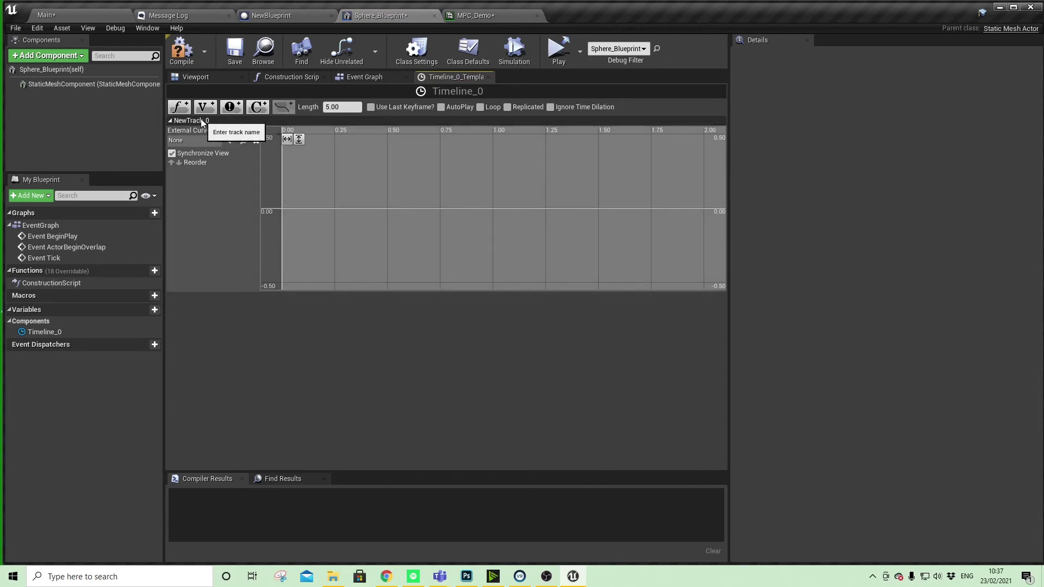
pyautogui.click(231, 108)
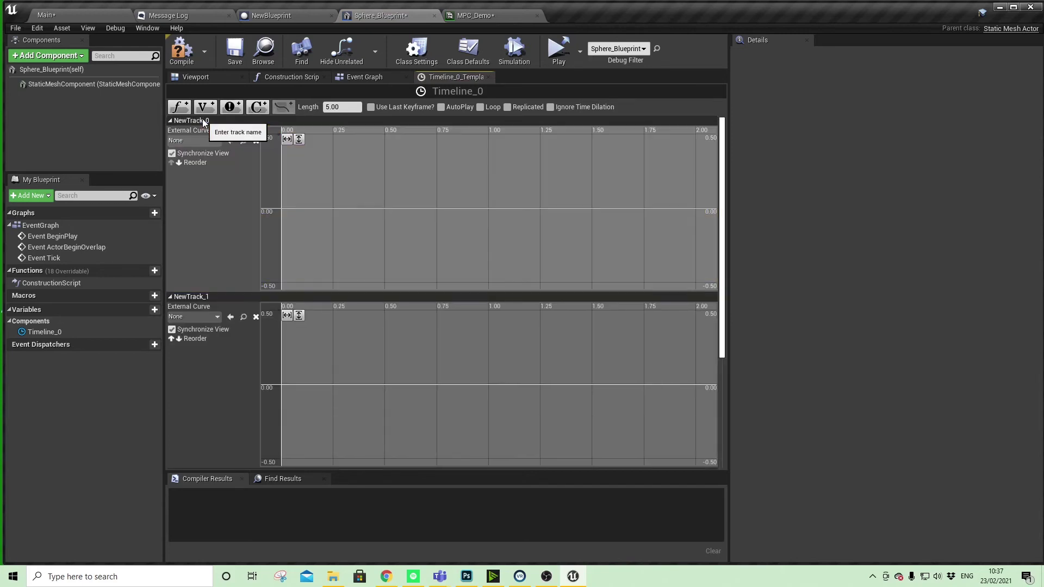
# Rename the timeline's first track as Emissive
pyautogui.rightClick(206, 121)
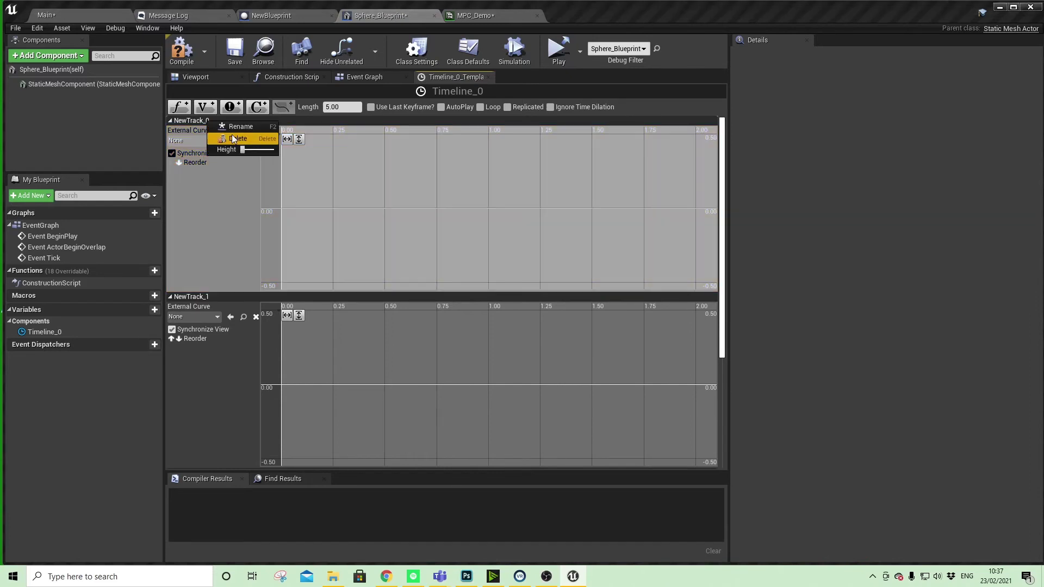
pyautogui.click(237, 129)
pyautogui.write('Emiisive')
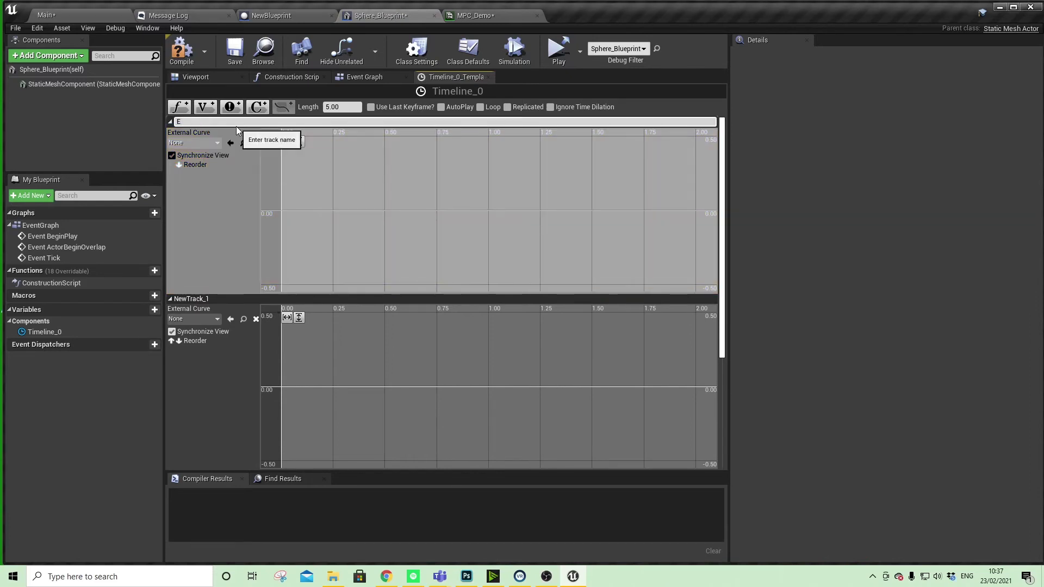
pyautogui.press('BackSpace')
pyautogui.press('BackSpace')
pyautogui.press('BackSpace')
pyautogui.press('BackSpace')
pyautogui.press('BackSpace')
pyautogui.write('ssive')
pyautogui.press('Return')
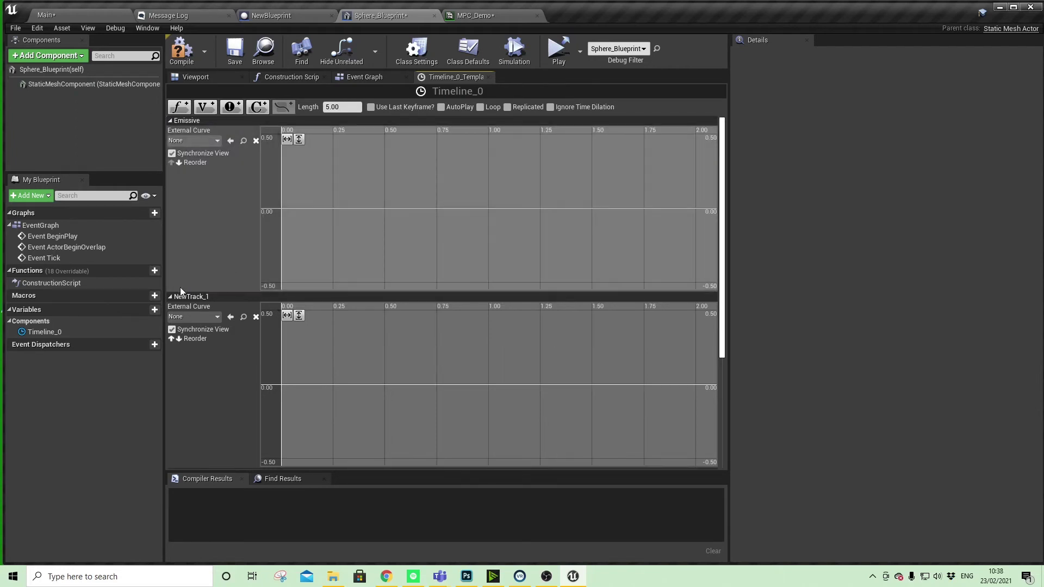
# Rename the timeline's second track as RandomColour
pyautogui.click(194, 297)
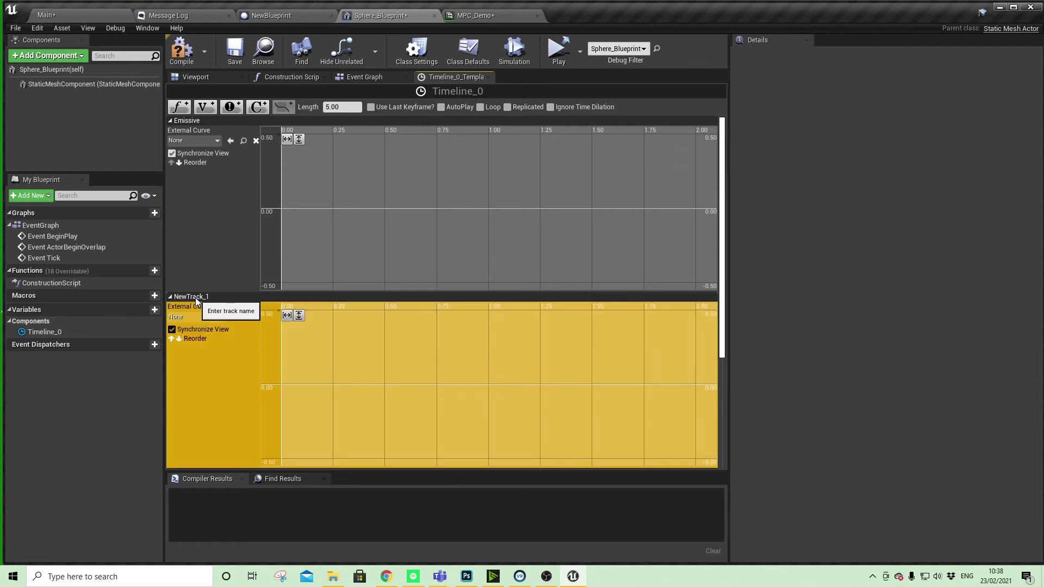
pyautogui.doubleClick(195, 298)
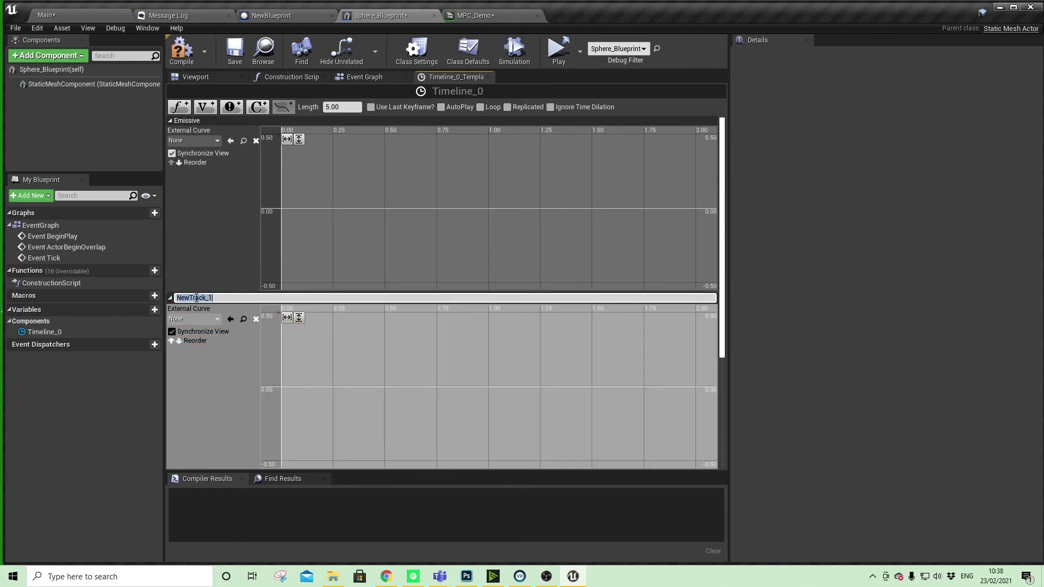
pyautogui.write('R')
pyautogui.press('Return')
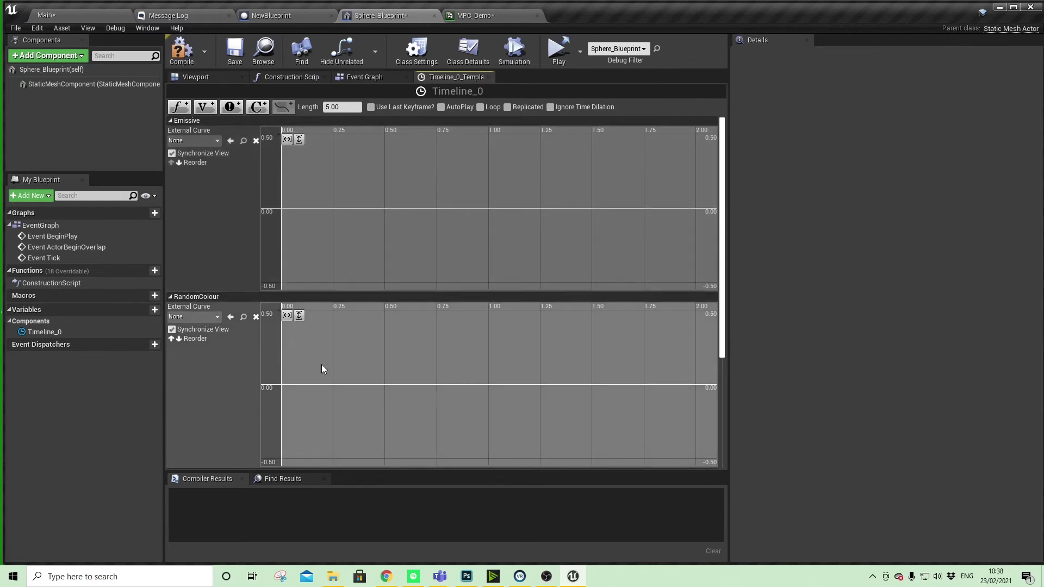
# Add three keys to the RandomColour track at about 0.19, 1.49 and 1.97 seconds
pyautogui.keyDown('shift'); pyautogui.click(321, 363); pyautogui.keyUp('shift')
pyautogui.keyDown('shift'); pyautogui.click(590, 369); pyautogui.keyUp('shift')
pyautogui.keyDown('shift'); pyautogui.click(689, 376); pyautogui.keyUp('shift')
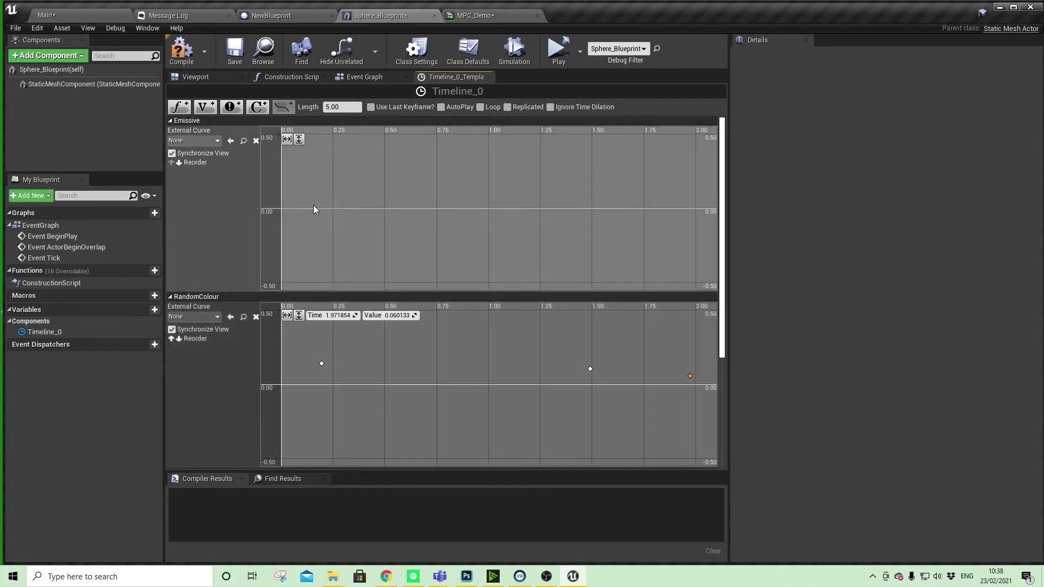
# Add two keys to the Emissive track and set the second one to time 0 and value 1
pyautogui.keyDown('shift'); pyautogui.click(314, 199); pyautogui.keyUp('shift')
pyautogui.keyDown('shift'); pyautogui.click(674, 199); pyautogui.keyUp('shift')
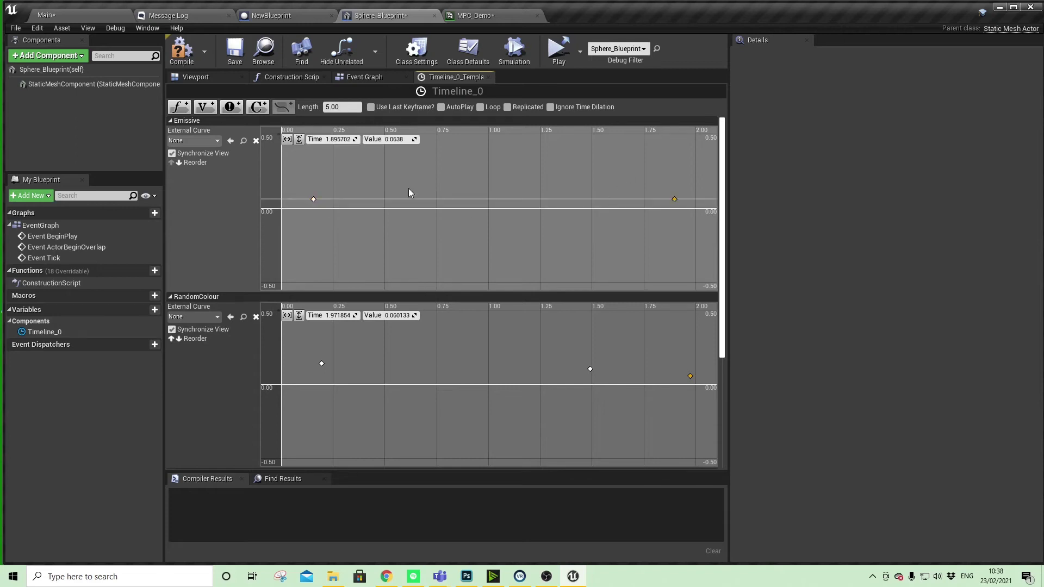
pyautogui.click(339, 139)
pyautogui.write('0')
pyautogui.press('Tab')
pyautogui.write('1')
pyautogui.press('Return')
pyautogui.scroll(-2, 403, 241)
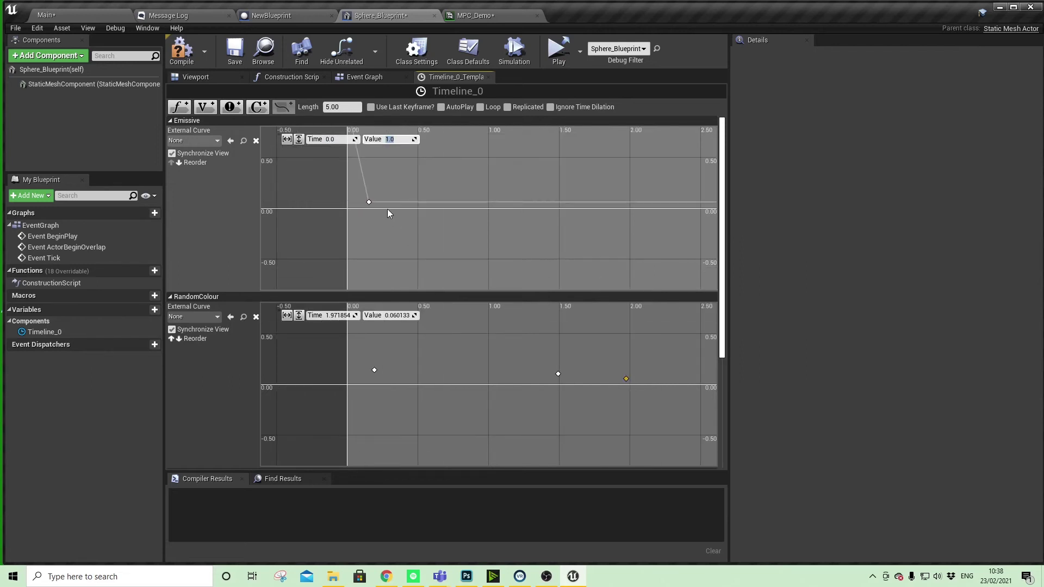
# Move the other Emissive key to about 0.66 seconds, set its value to 20 and fit the curve in the track
pyautogui.click(369, 202)
pyautogui.moveTo(369, 202); pyautogui.dragTo(441, 184)
pyautogui.click(394, 140)
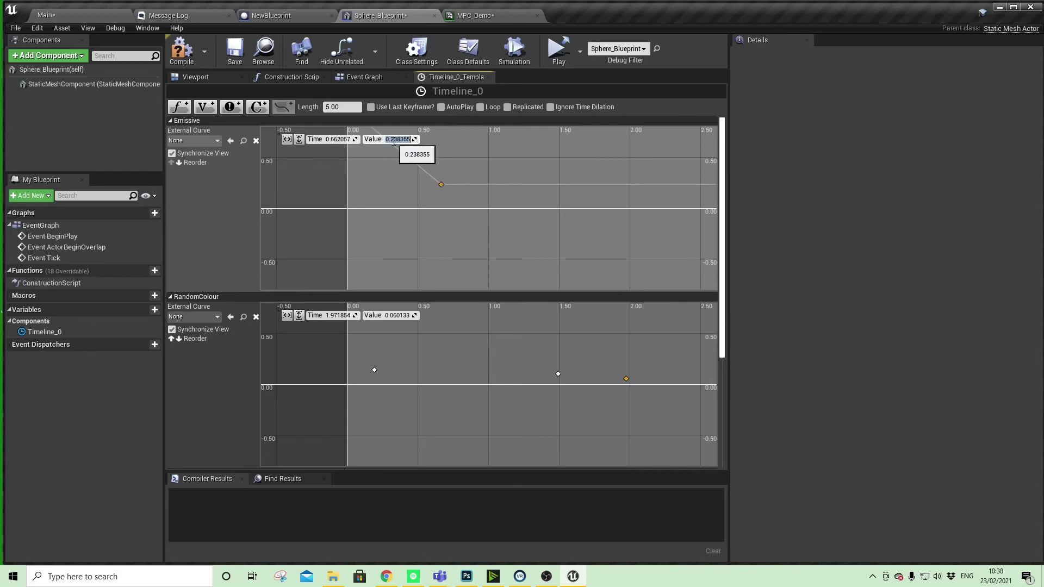
pyautogui.write('20')
pyautogui.press('Return')
pyautogui.scroll(-5, 546, 213)
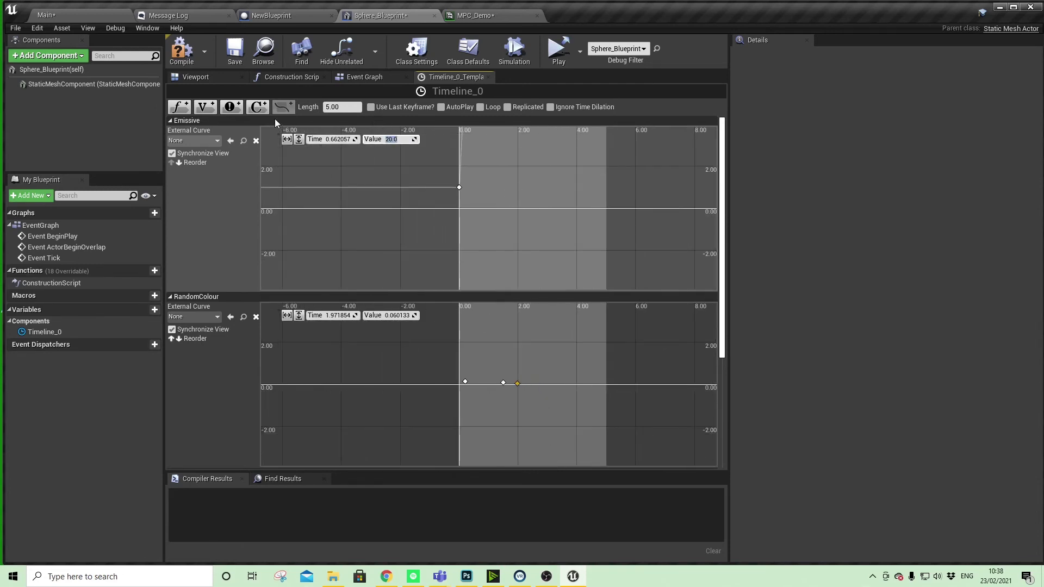
pyautogui.click(298, 139)
pyautogui.click(287, 139)
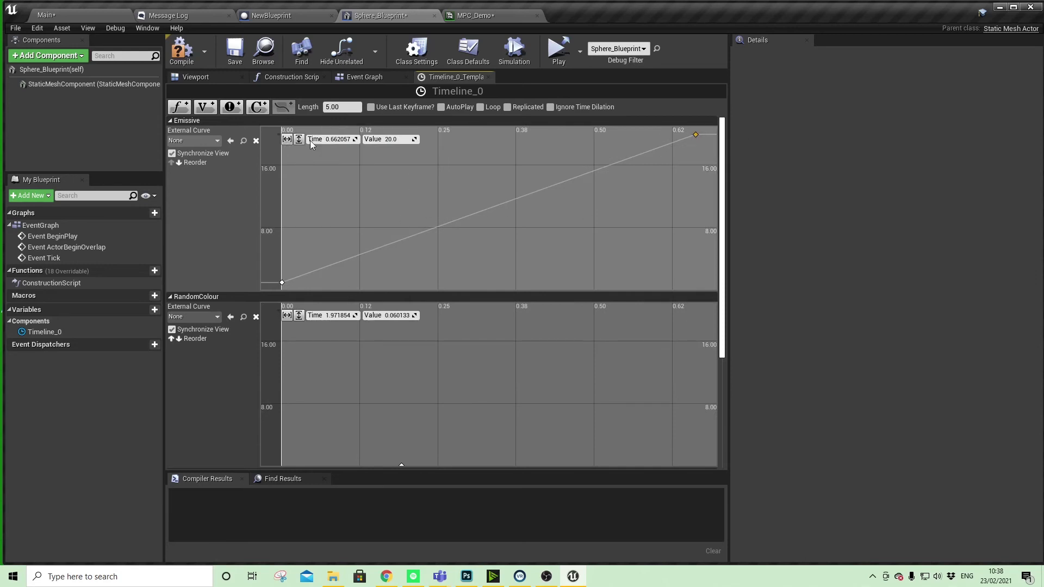
# Add a third key to the Emissive curve at about 0.91 seconds and set its value to 0
pyautogui.moveTo(645, 224); pyautogui.dragTo(411, 242, button='right')
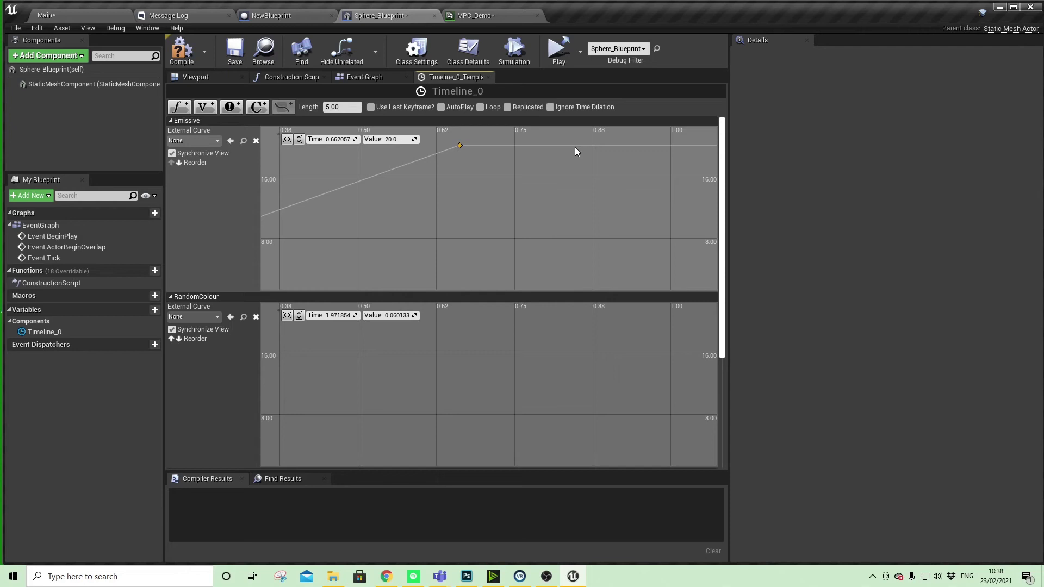
pyautogui.keyDown('shift'); pyautogui.click(615, 212); pyautogui.keyUp('shift')
pyautogui.click(397, 139)
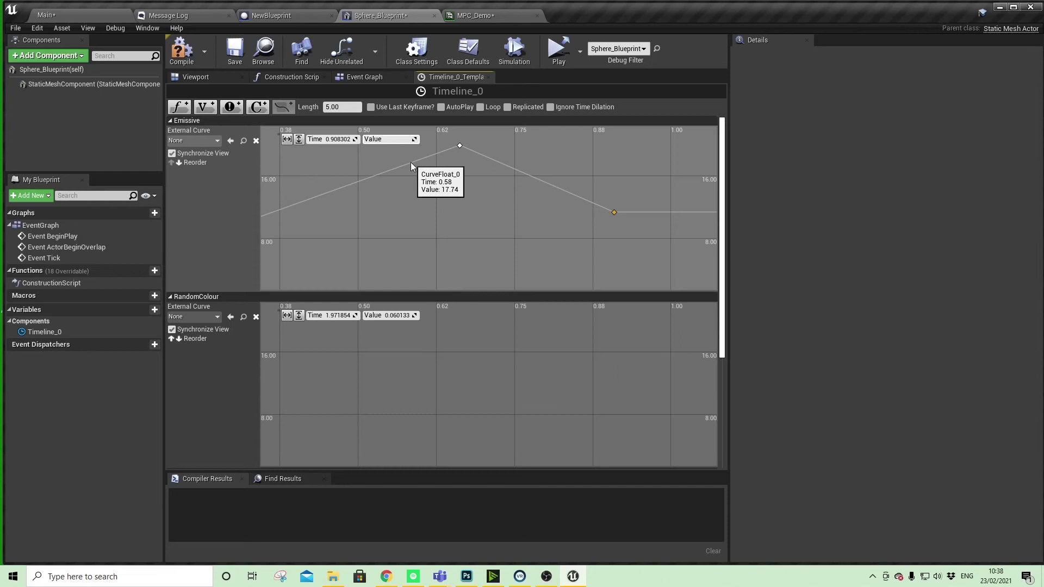
pyautogui.write('0')
pyautogui.press('Return')
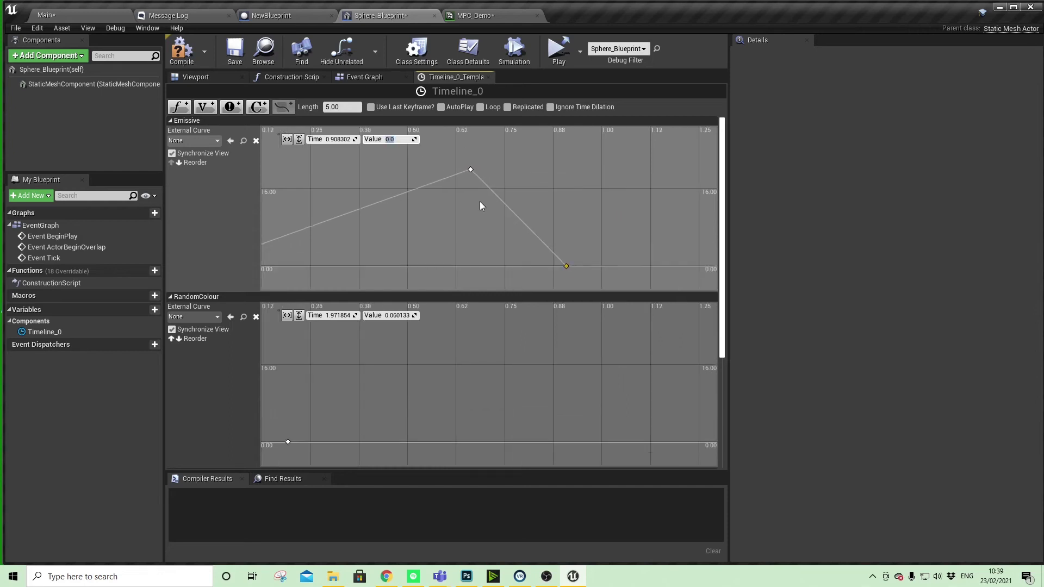
# Add a fourth key to the Emissive curve at about 1.46 seconds with a value of about 16.7
pyautogui.scroll(-4, 480, 206)
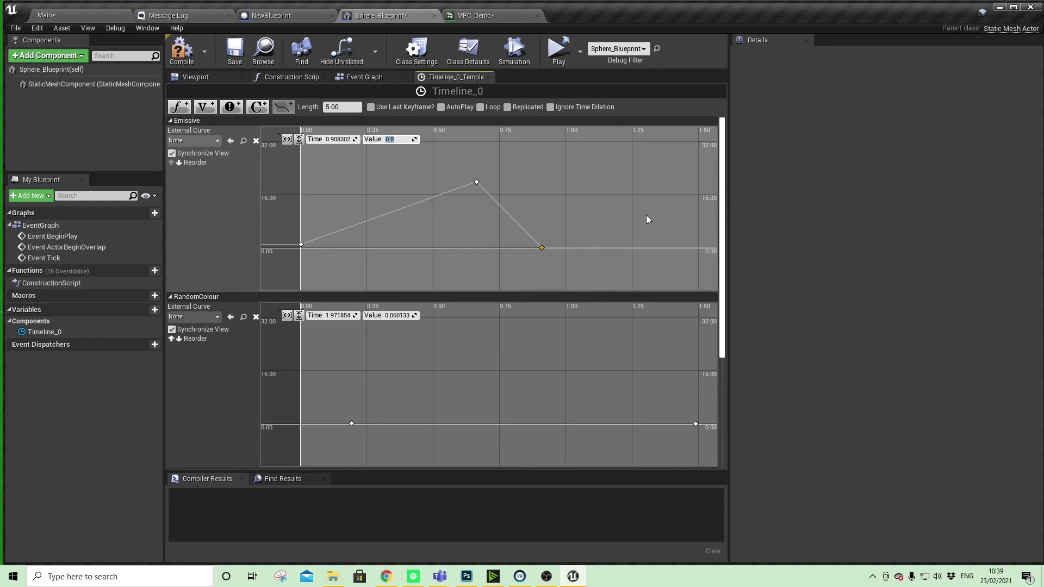
pyautogui.moveTo(646, 214); pyautogui.dragTo(498, 215, button='right')
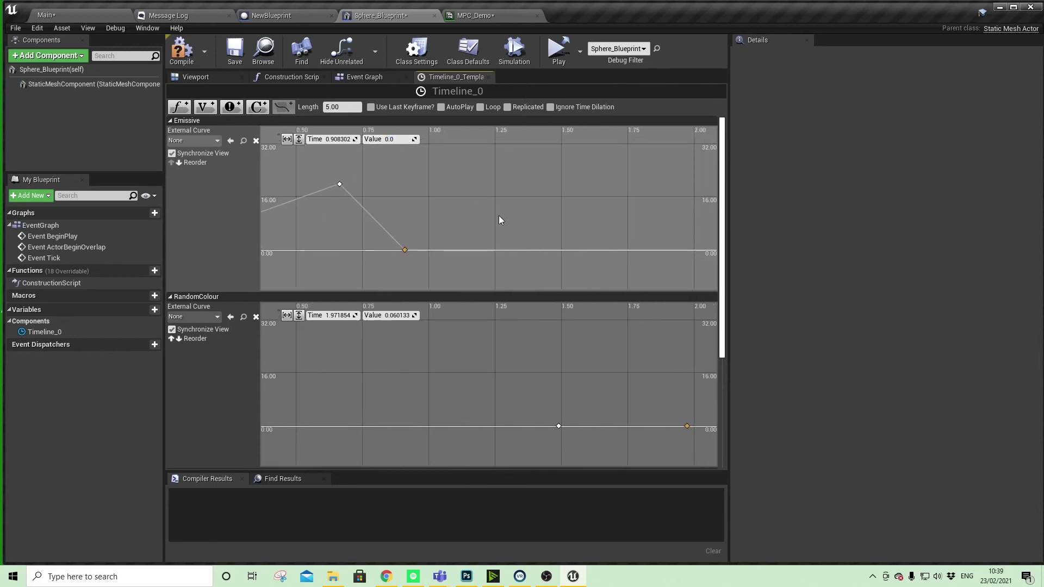
pyautogui.keyDown('shift'); pyautogui.click(535, 199); pyautogui.keyUp('shift')
pyautogui.moveTo(629, 230); pyautogui.dragTo(575, 262, button='right')
pyautogui.scroll(-10, 557, 231)
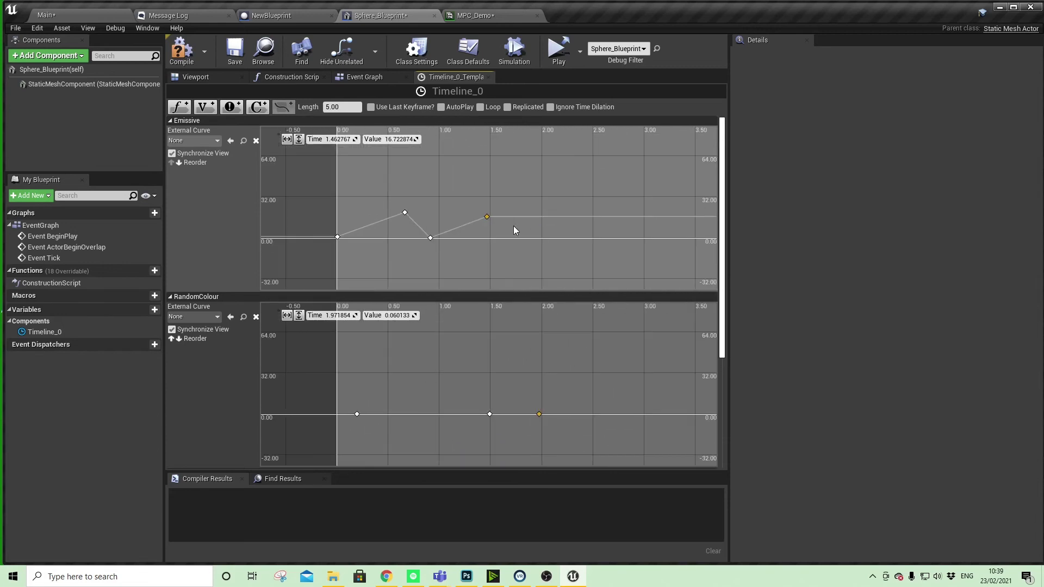
# Spread out the Emissive keys, moving the second to about 1.14 seconds and value 41, the third to about 1.9 and the last to about 2.7 seconds
pyautogui.moveTo(487, 217); pyautogui.dragTo(597, 211)
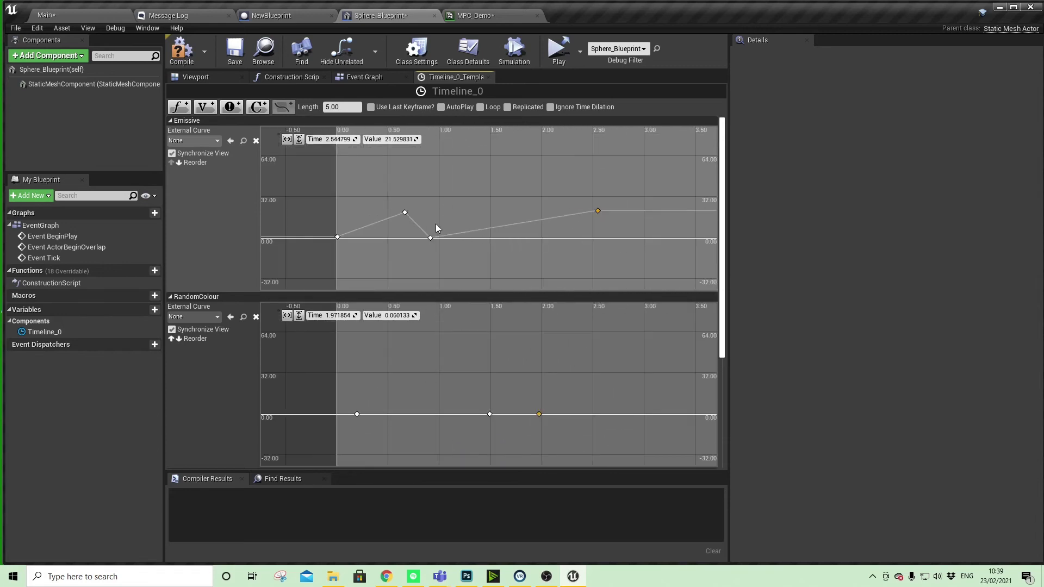
pyautogui.moveTo(431, 237); pyautogui.dragTo(532, 225)
pyautogui.moveTo(404, 212); pyautogui.dragTo(454, 186)
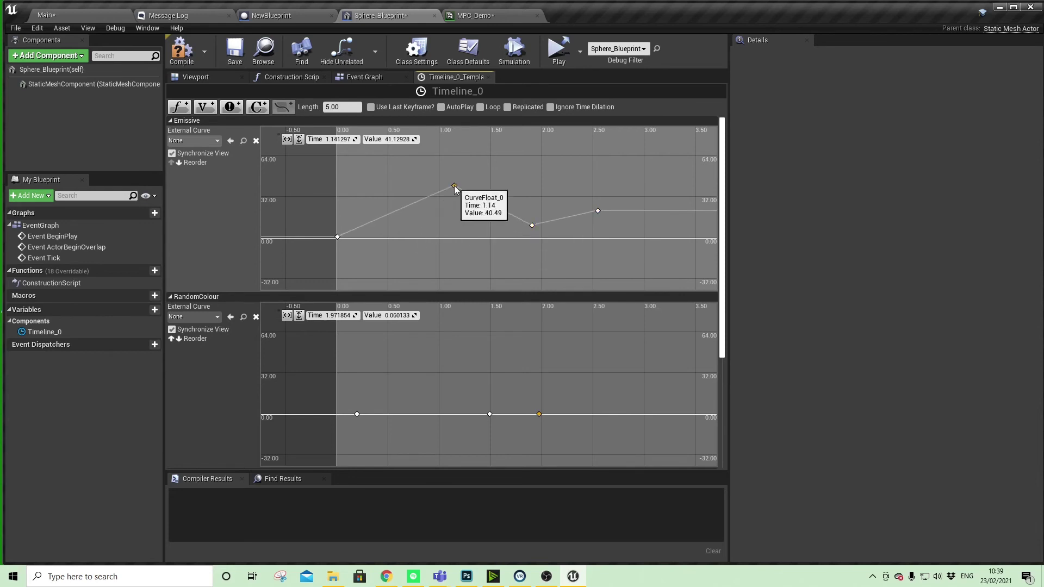
pyautogui.moveTo(597, 211); pyautogui.dragTo(617, 206)
# Compile and save the sphere blueprint, and set the timeline to loop
pyautogui.click(182, 50)
pyautogui.click(235, 50)
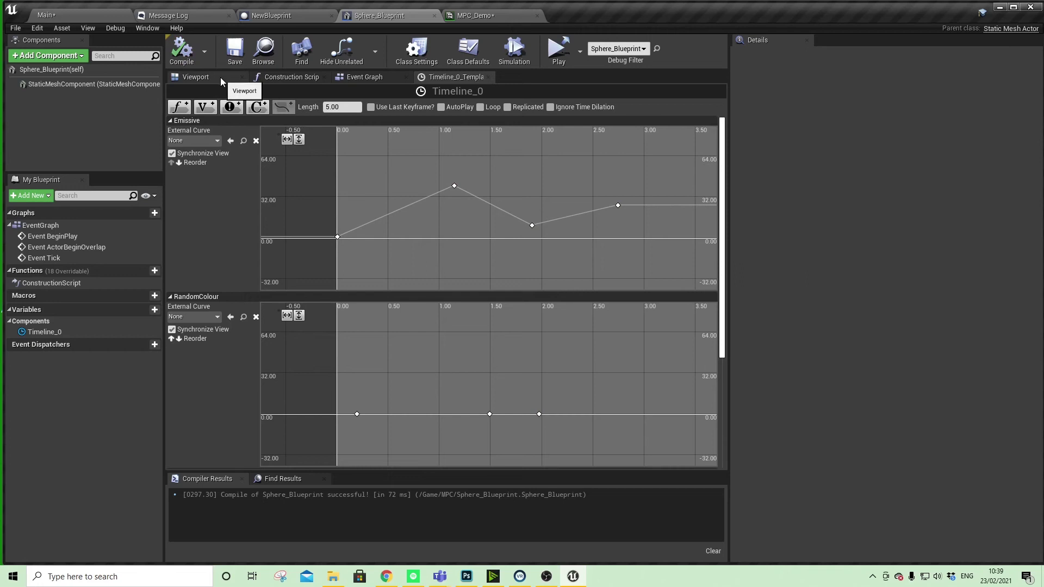
pyautogui.click(482, 107)
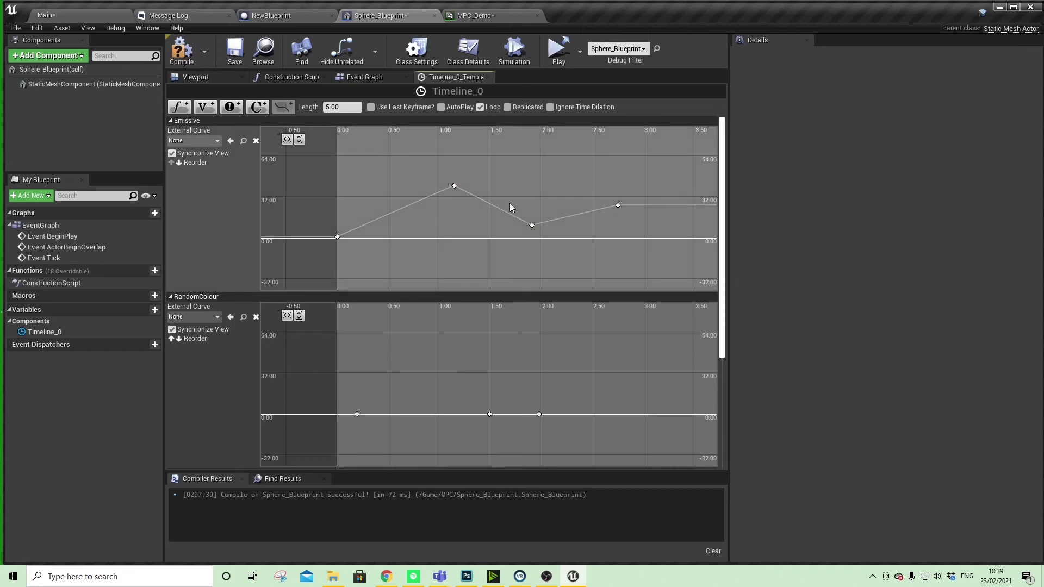
# In the sphere blueprint's Event Graph, add a Set Scalar Parameter Value node driven by the timeline's Update output
pyautogui.click(375, 77)
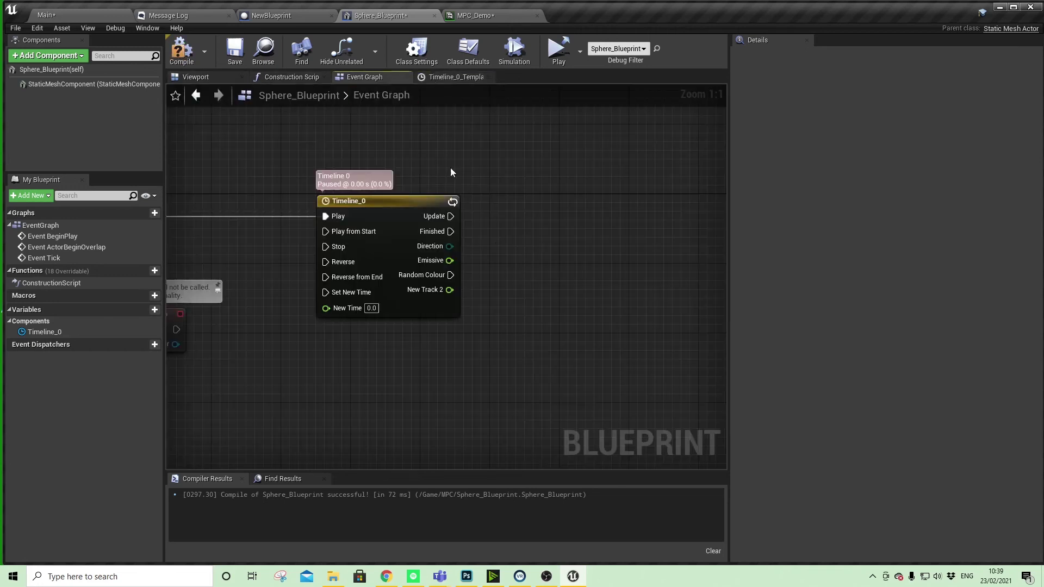
pyautogui.moveTo(522, 268); pyautogui.dragTo(508, 311, button='right')
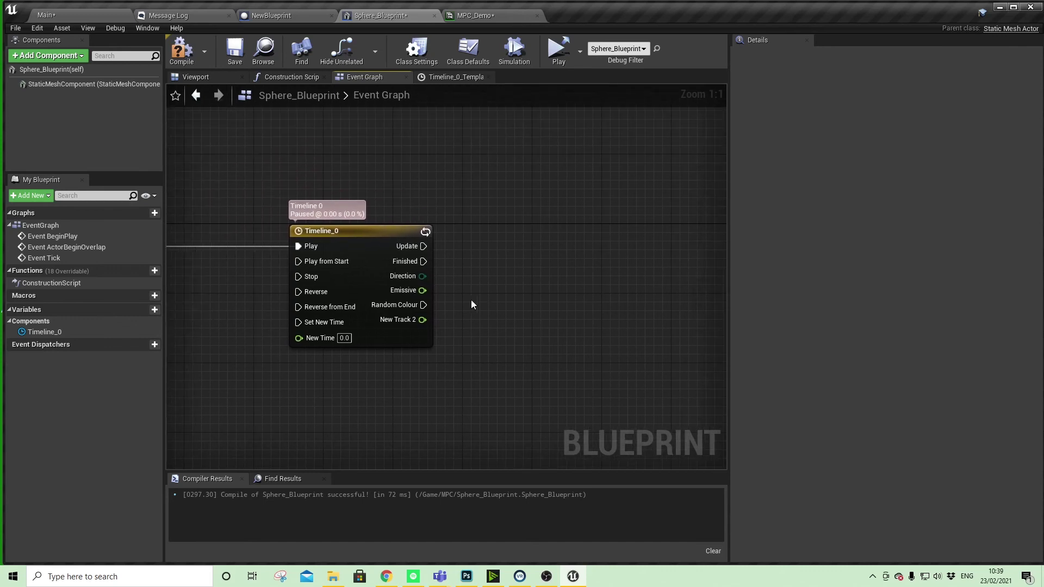
pyautogui.moveTo(422, 290); pyautogui.dragTo(490, 297)
pyautogui.moveTo(424, 245); pyautogui.dragTo(513, 240)
pyautogui.write('set para')
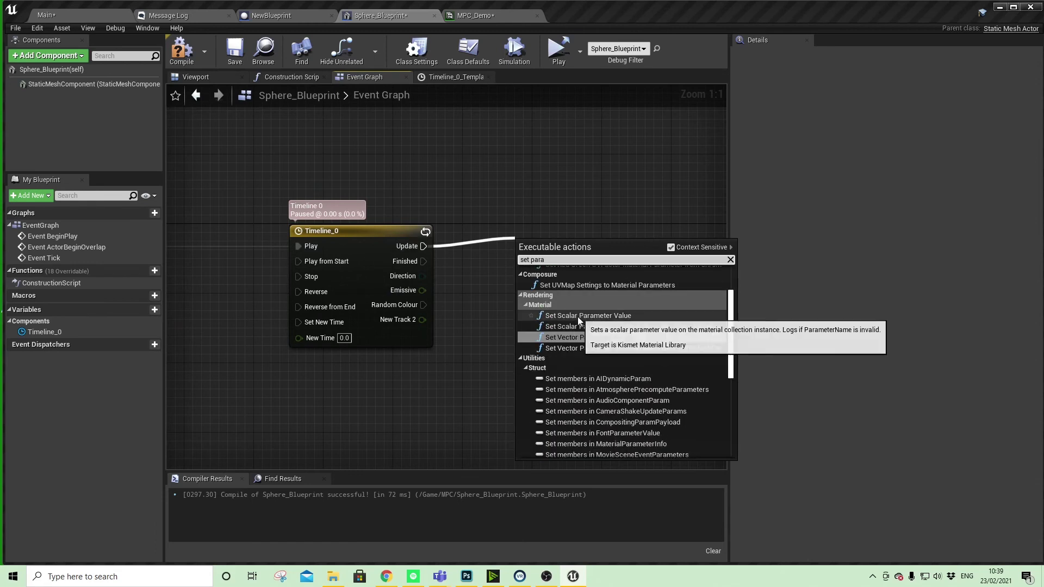
pyautogui.click(577, 316)
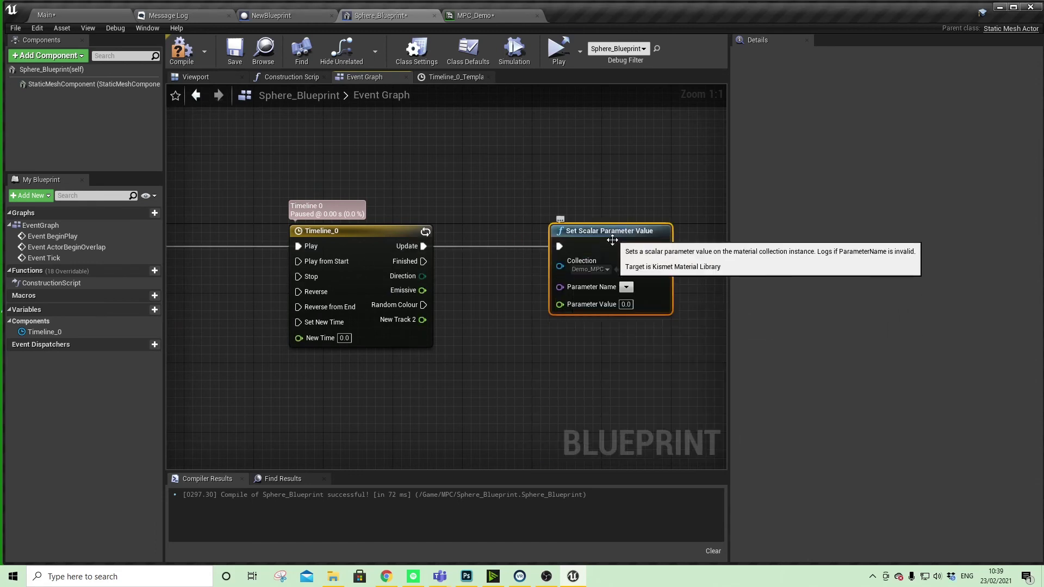
# Set the scalar node's collection to MPC_Demo and parameter to Emissive, and feed its value from the timeline's Emissive output
pyautogui.click(598, 269)
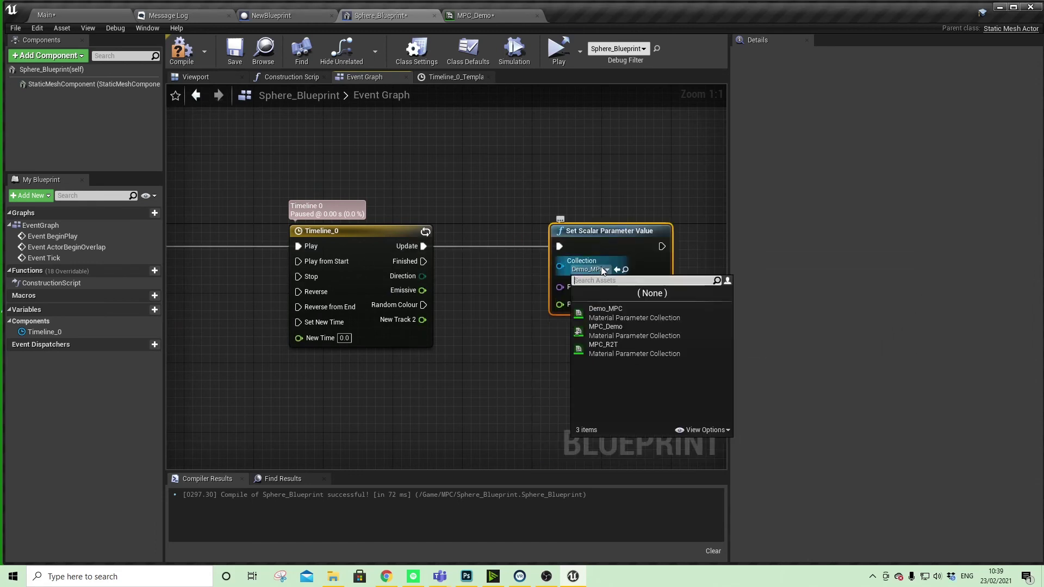
pyautogui.click(612, 329)
pyautogui.click(629, 297)
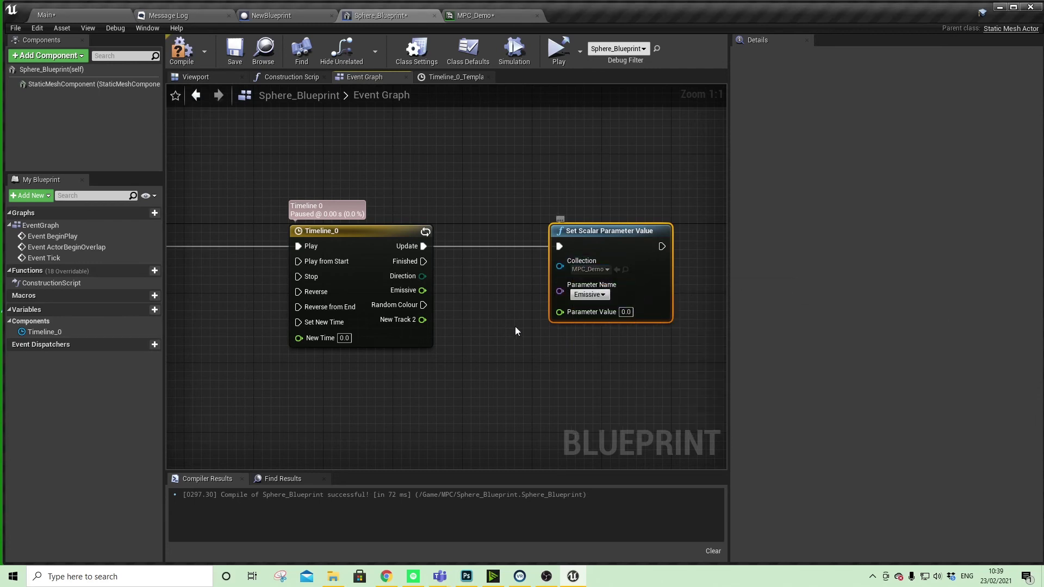
pyautogui.moveTo(429, 290); pyautogui.dragTo(563, 314)
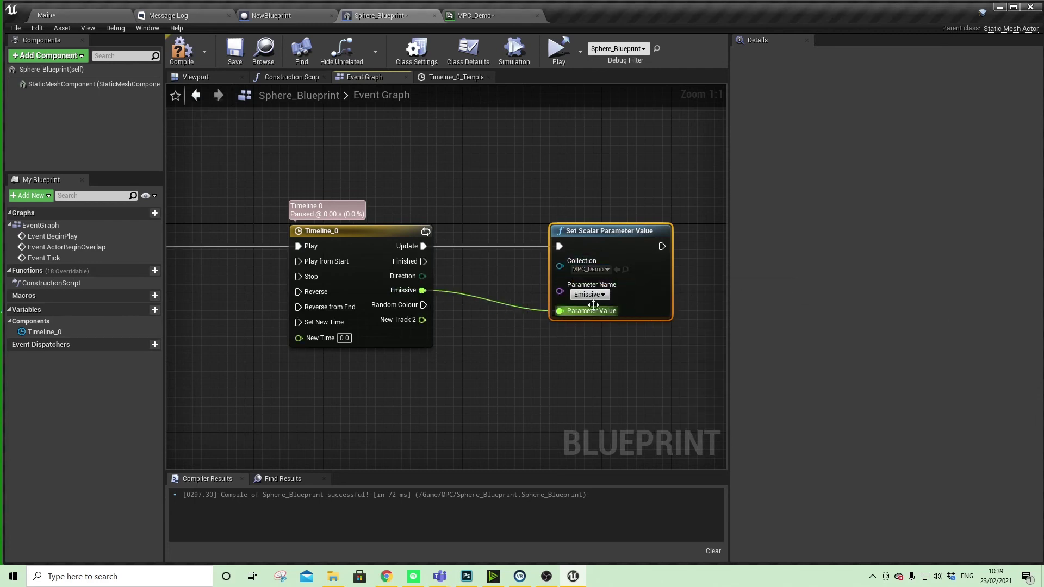
pyautogui.moveTo(620, 231); pyautogui.dragTo(629, 230)
pyautogui.scroll(-2, 464, 264)
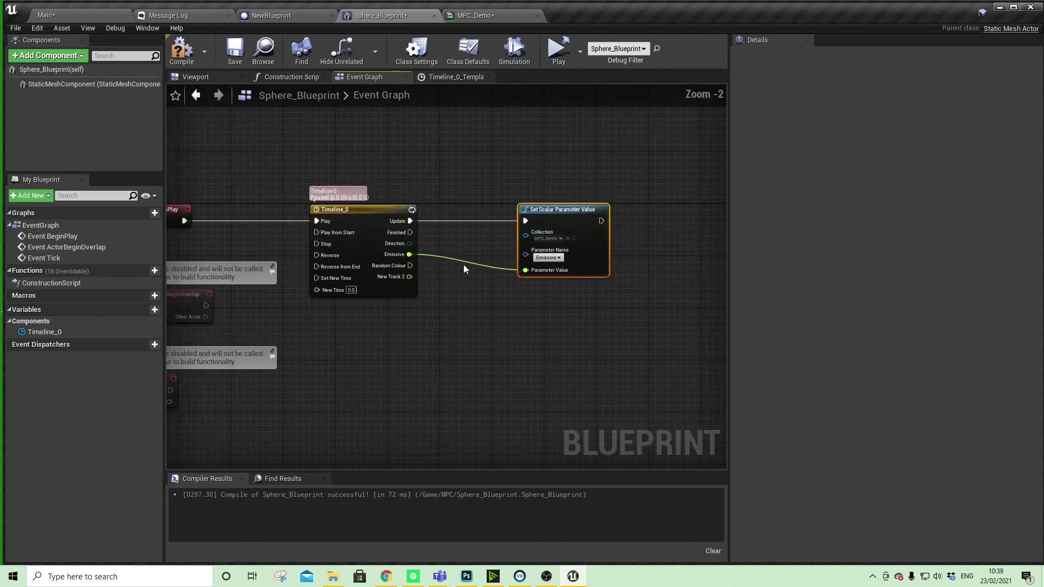
pyautogui.click(456, 310)
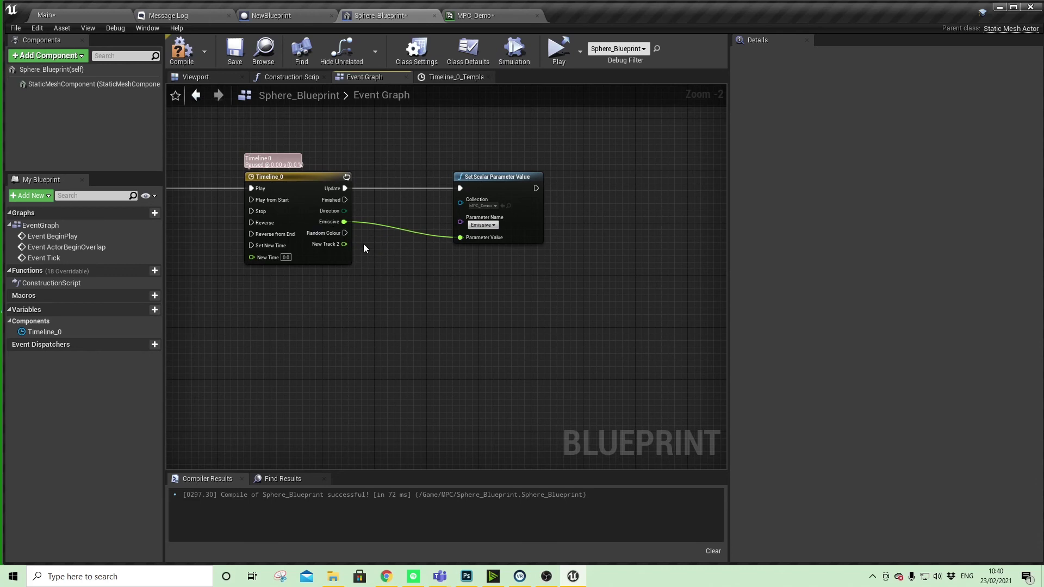
# Add a Set Vector Parameter Value node for material collections in the empty space below the scalar node
pyautogui.rightClick(421, 313)
pyautogui.write('se')
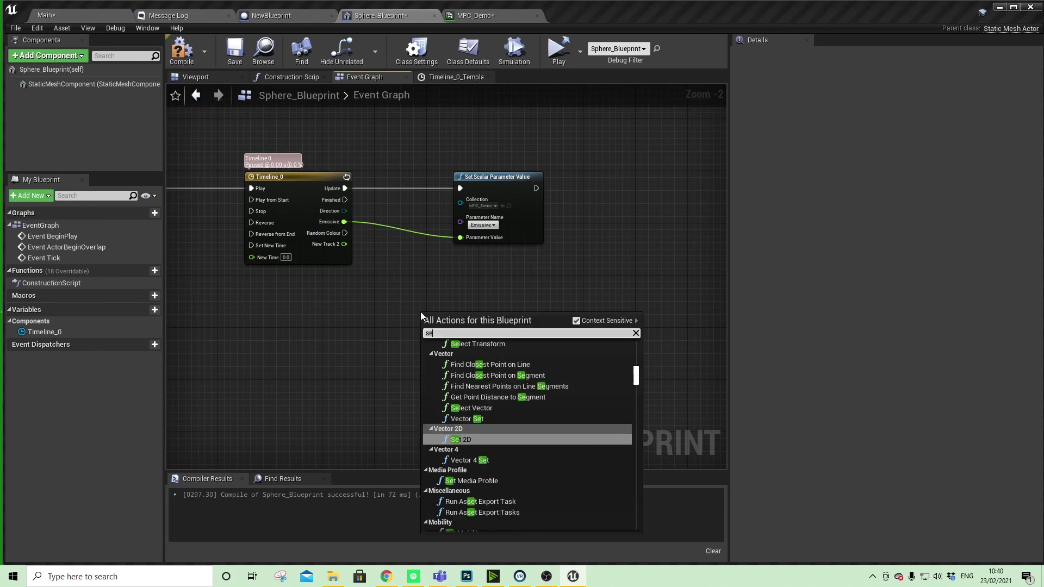
pyautogui.write('t vector')
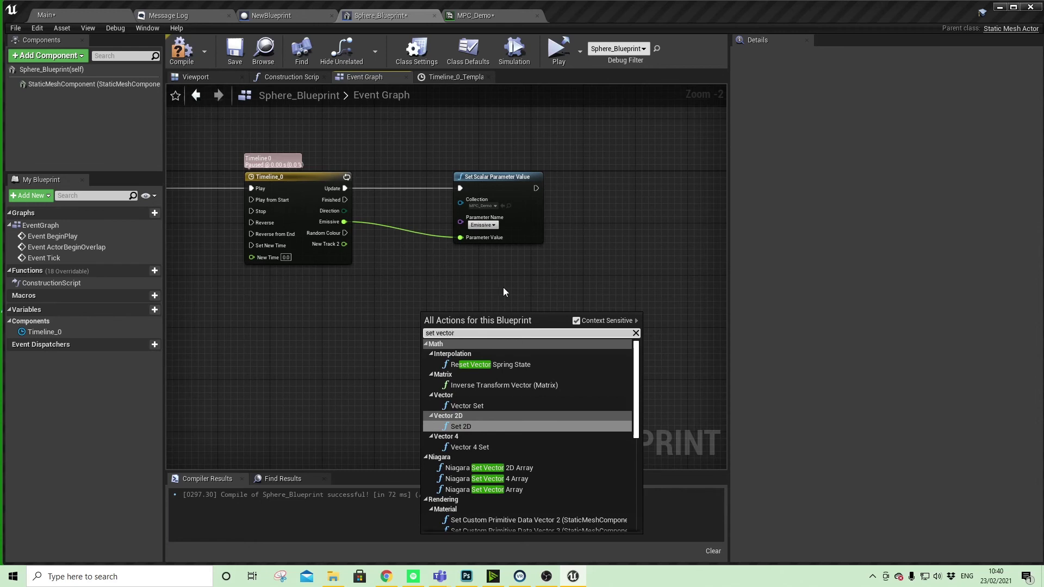
pyautogui.write(' para')
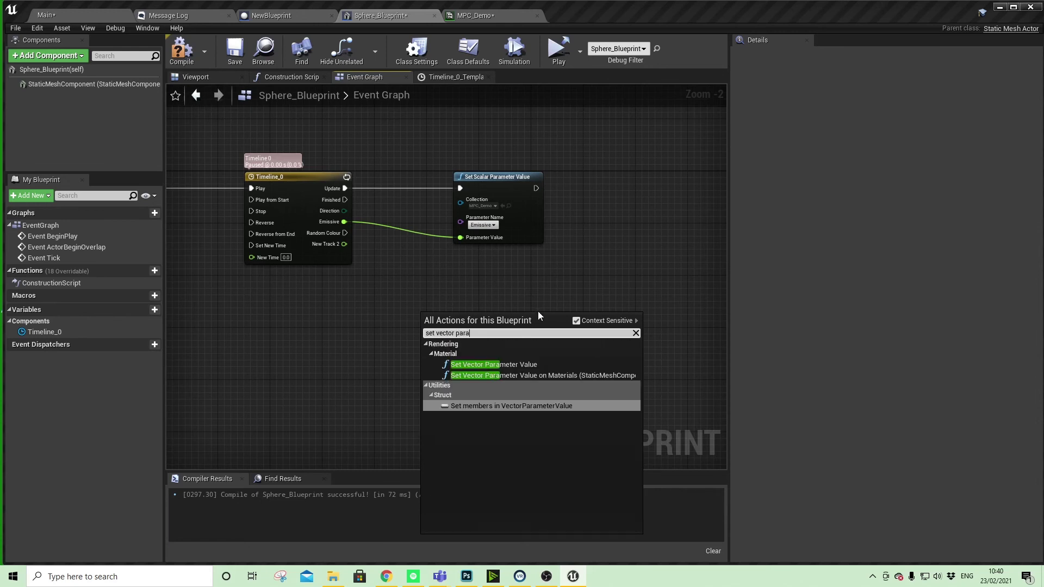
pyautogui.click(500, 365)
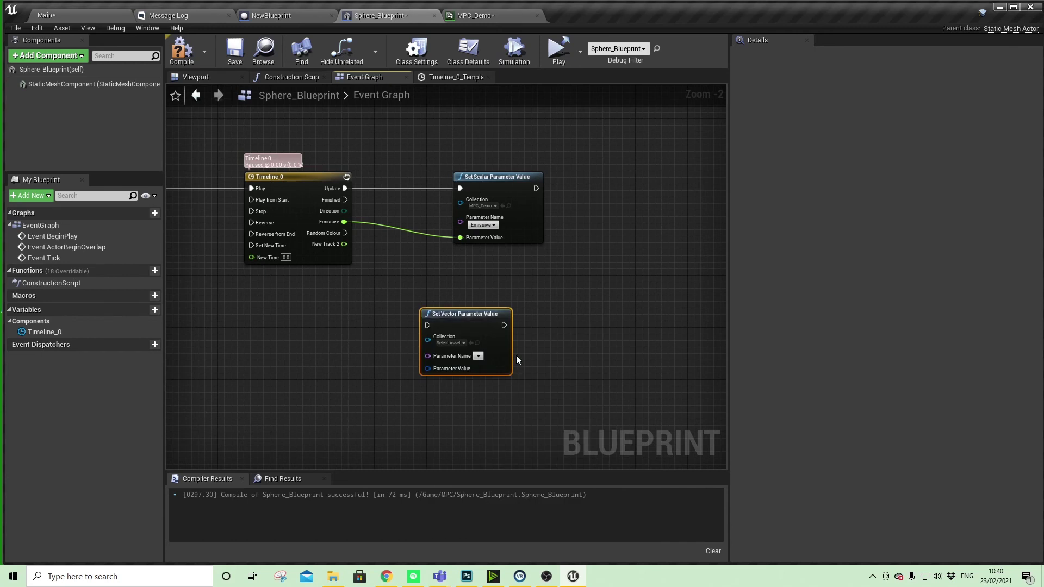
# Set the vector node's collection to MPC_Demo and its parameter name to MaterialColour, and reposition it beneath the scalar node
pyautogui.click(460, 343)
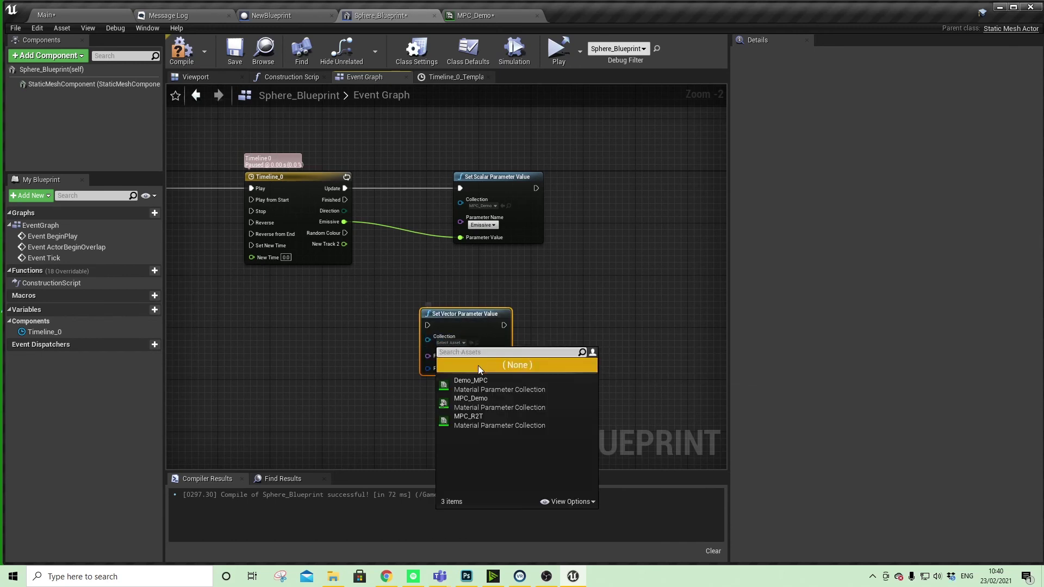
pyautogui.click(479, 401)
pyautogui.moveTo(484, 339); pyautogui.dragTo(563, 351)
pyautogui.click(504, 349)
pyautogui.click(525, 357)
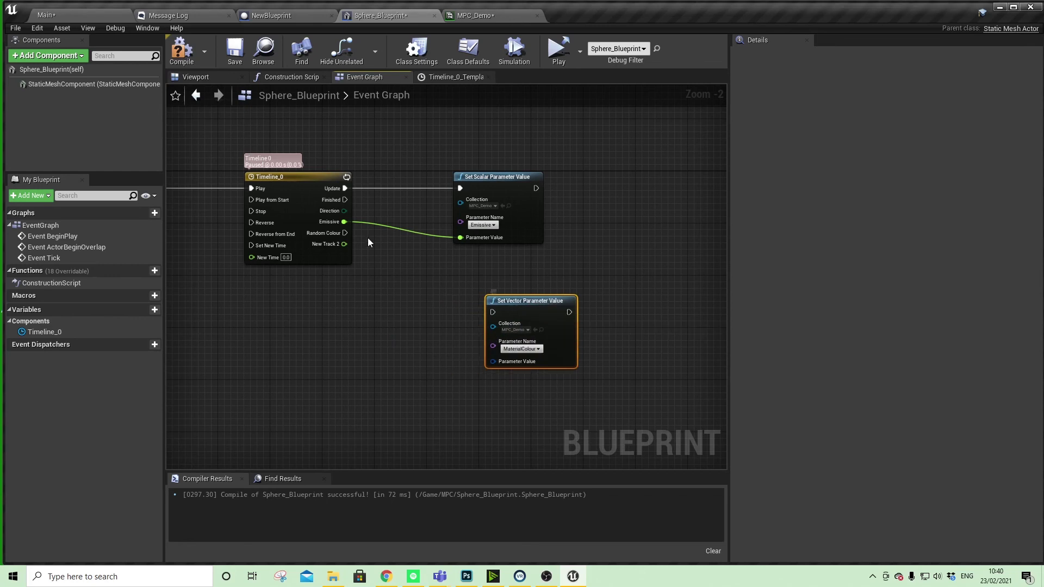
# Connect the timeline's Random Colour output to the vector node's execution input and split its Parameter Value into separate channels
pyautogui.moveTo(345, 233); pyautogui.dragTo(492, 312)
pyautogui.moveTo(490, 365); pyautogui.dragTo(543, 311, button='right')
pyautogui.rightClick(544, 307)
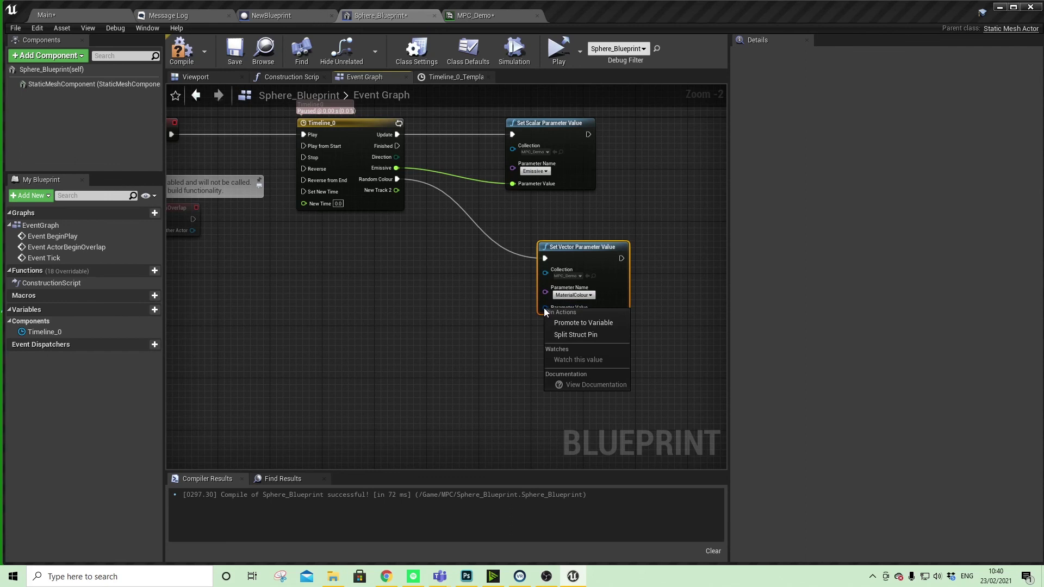
pyautogui.click(563, 334)
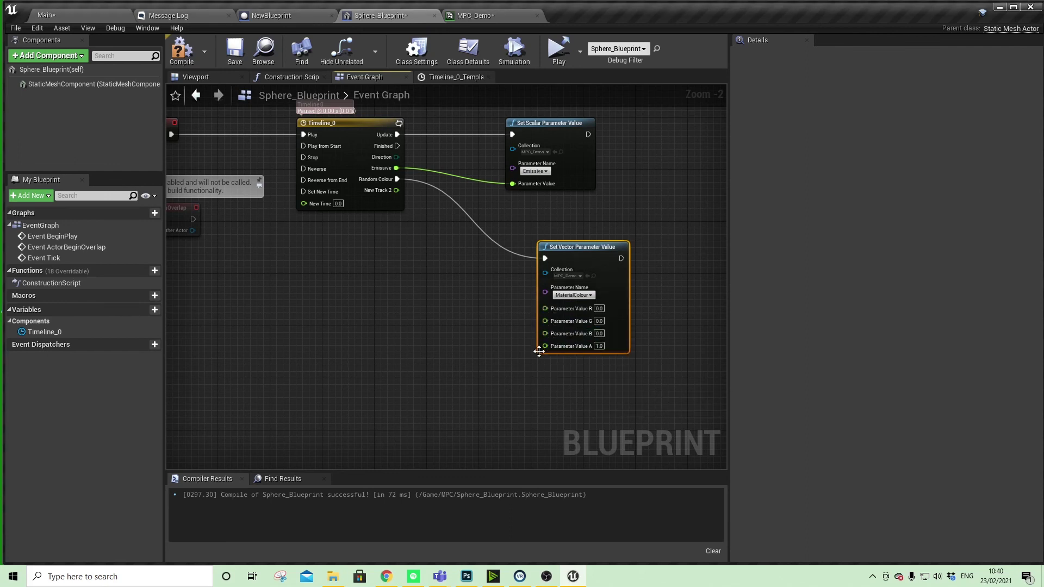
# Add a Random Float in Range node with a maximum of 1 and connect its result to Parameter Value R
pyautogui.rightClick(416, 349)
pyautogui.write('random')
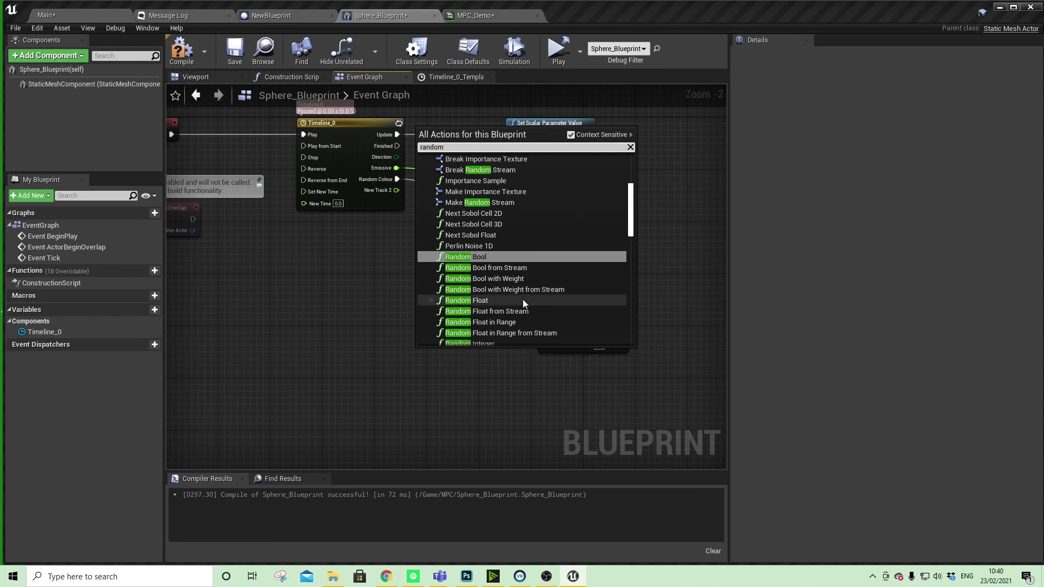
pyautogui.click(512, 322)
pyautogui.moveTo(453, 354); pyautogui.dragTo(434, 308)
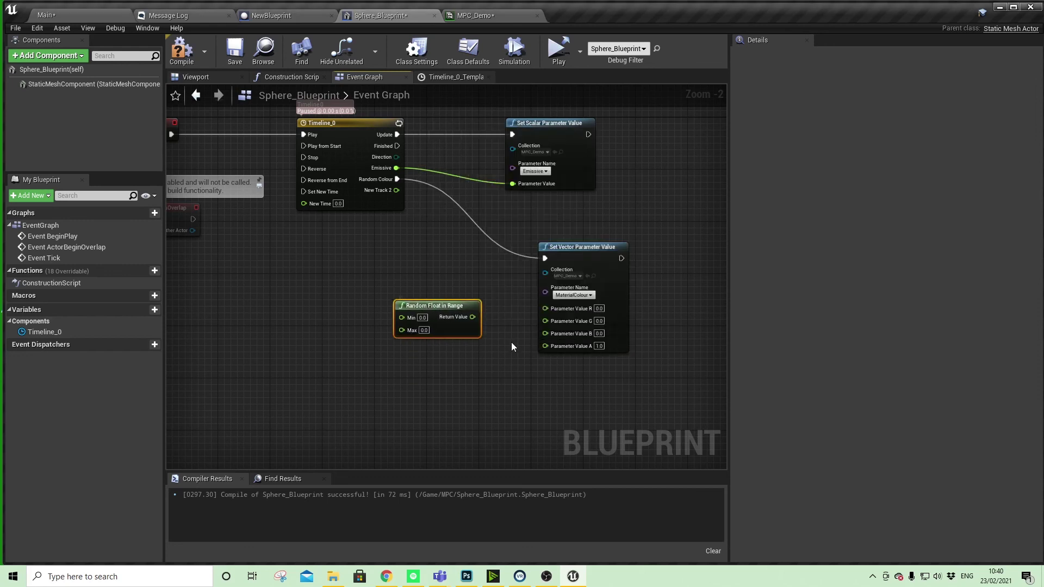
pyautogui.write('1')
pyautogui.moveTo(472, 317); pyautogui.dragTo(545, 308)
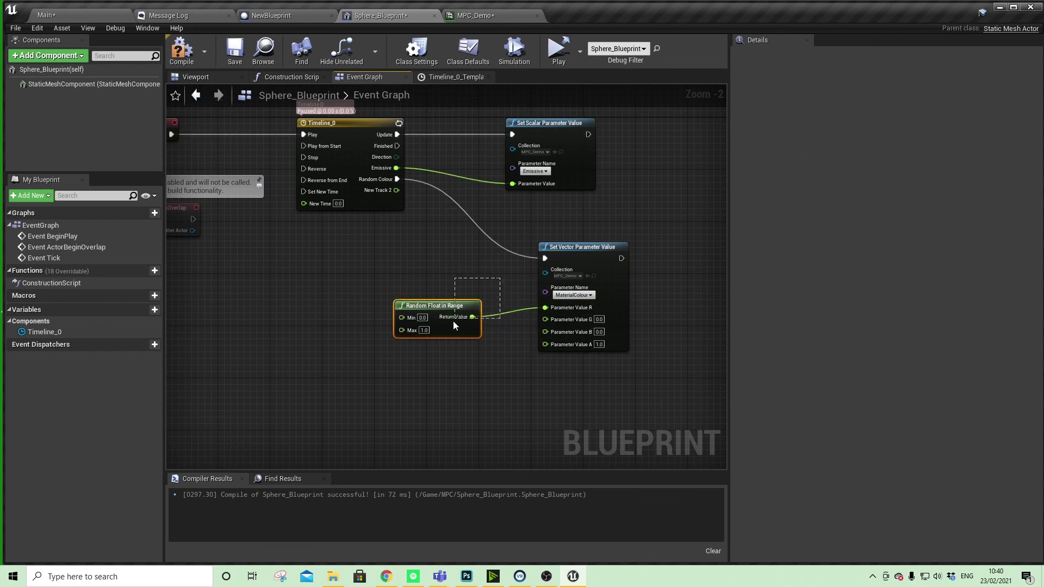
# Duplicate the Random Float in Range node twice and connect the copies to Parameter Value G and B
pyautogui.hotkey('ctrl', 'w')
pyautogui.moveTo(447, 332); pyautogui.dragTo(546, 319)
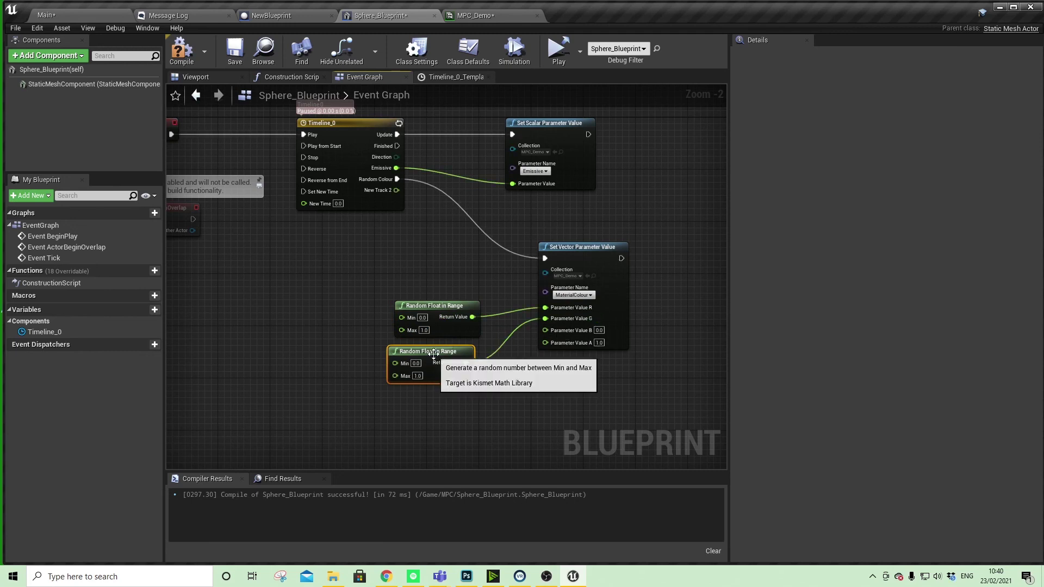
pyautogui.hotkey('ctrl', 'w')
pyautogui.moveTo(491, 370); pyautogui.dragTo(546, 330)
pyautogui.click(551, 384)
# Compile the sphere blueprint and run the Main level in Simulate mode
pyautogui.click(182, 54)
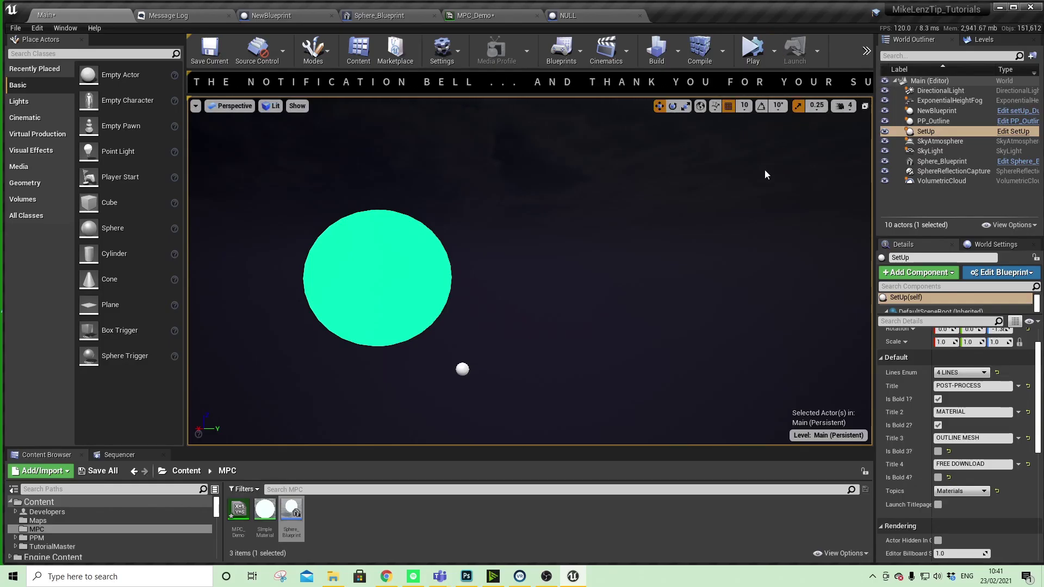
pyautogui.click(774, 50)
pyautogui.click(774, 50)
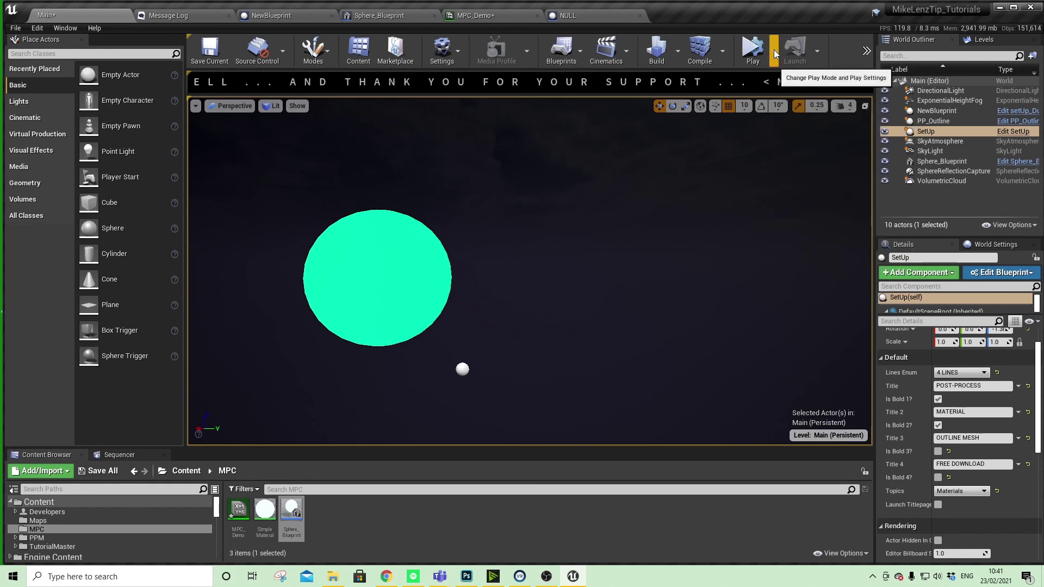
pyautogui.click(774, 51)
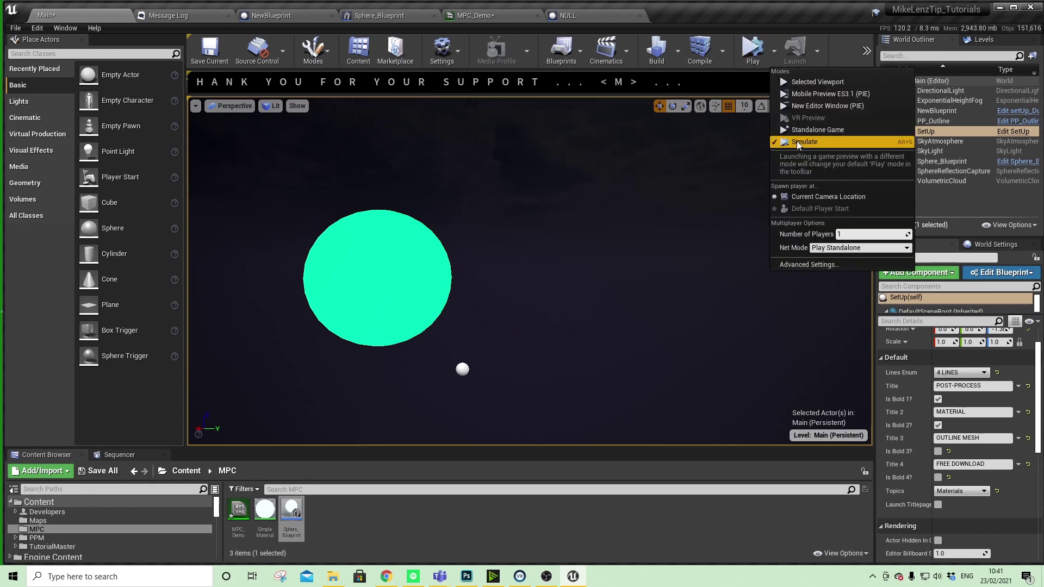
pyautogui.click(797, 141)
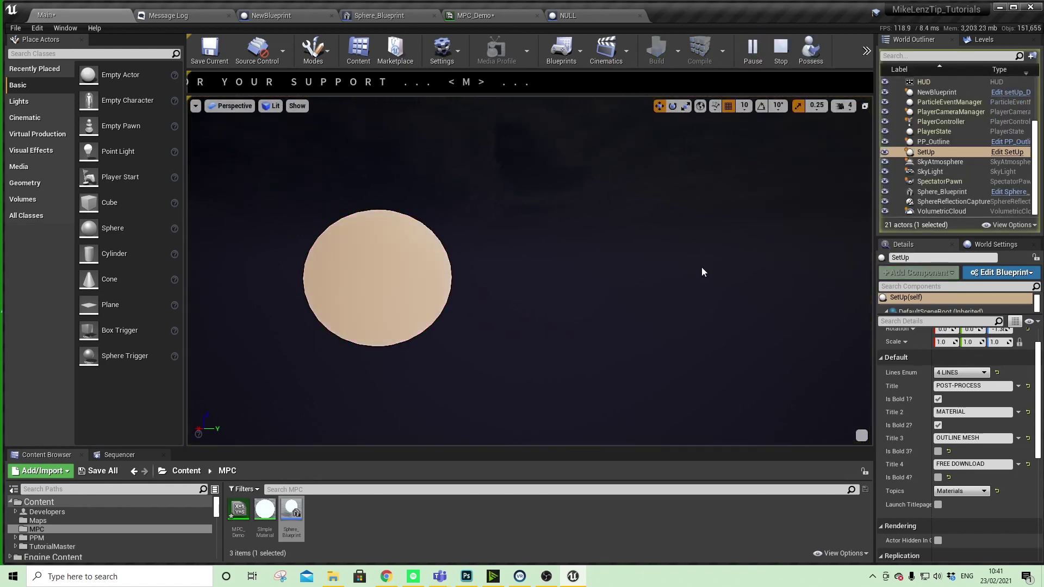